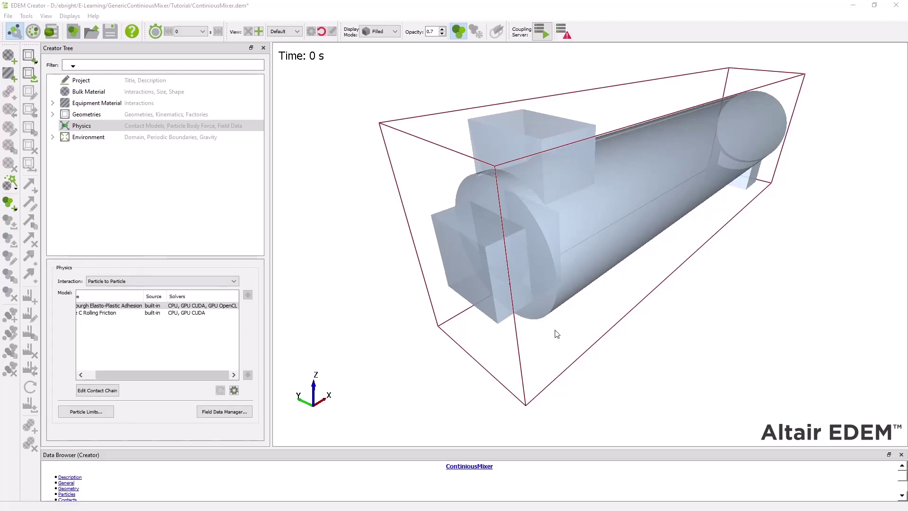
# Review the existing equipment material, the geometries and the linear rotation motion assigned to the dummy box
pyautogui.moveTo(567, 333); pyautogui.dragTo(612, 308)
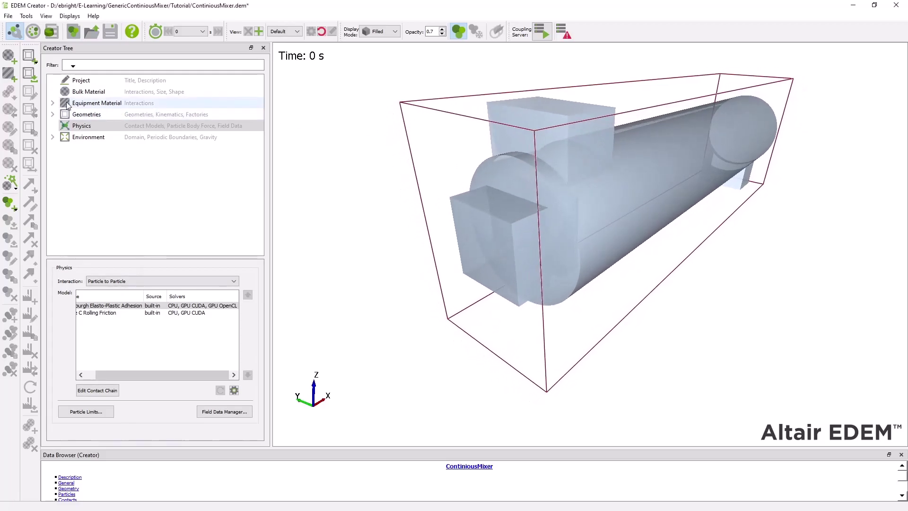
pyautogui.click(52, 103)
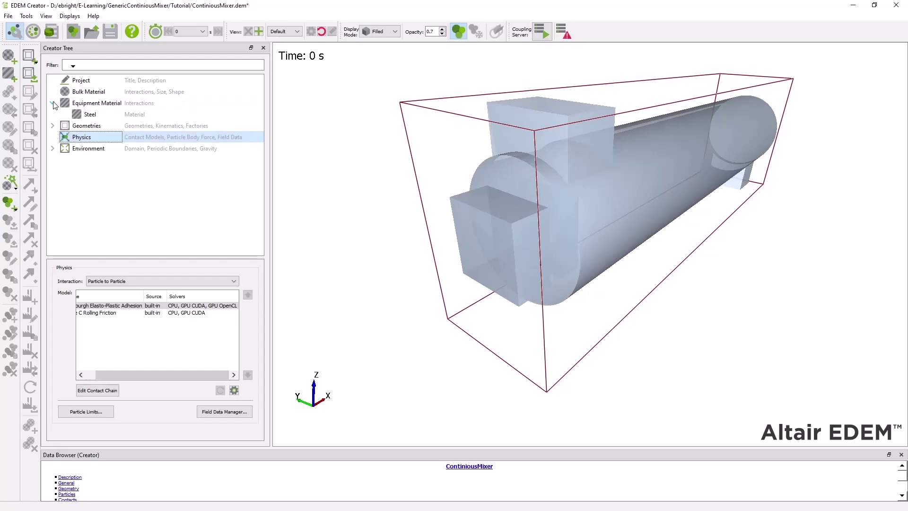
pyautogui.click(52, 126)
pyautogui.click(115, 160)
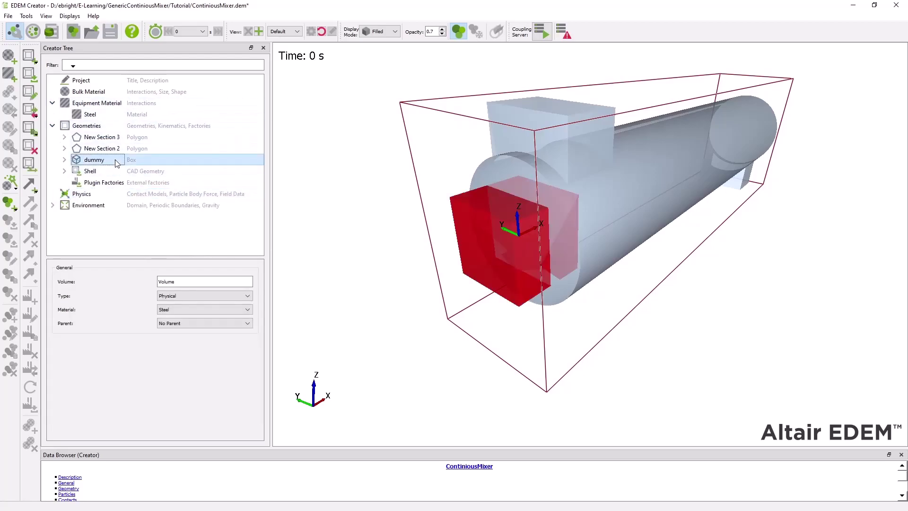
pyautogui.click(65, 161)
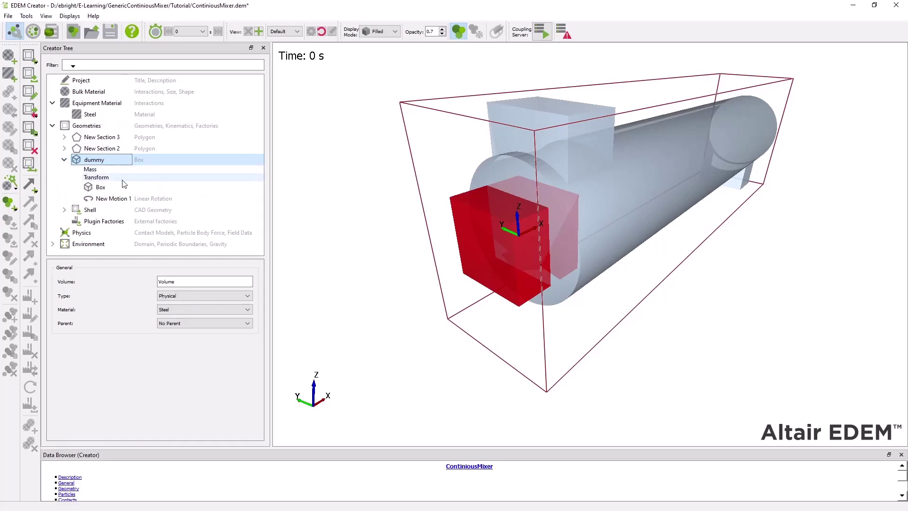
pyautogui.click(114, 199)
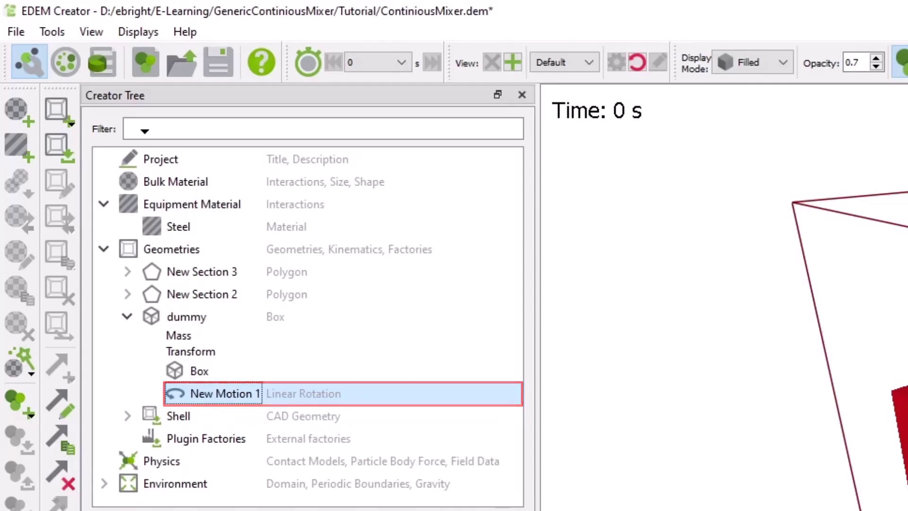
pyautogui.moveTo(756, 430)
pyautogui.mouseDown()
pyautogui.moveTo(648, 421)
pyautogui.moveTo(685, 445)
pyautogui.moveTo(749, 426)
pyautogui.mouseUp()
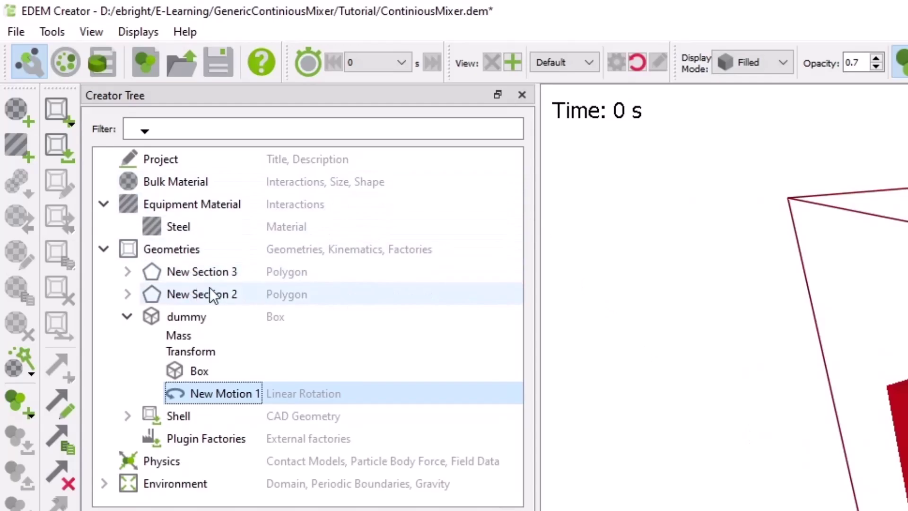
# Open the Powders Wizard for the bulk material and advance to the database query parameters
pyautogui.click(206, 182)
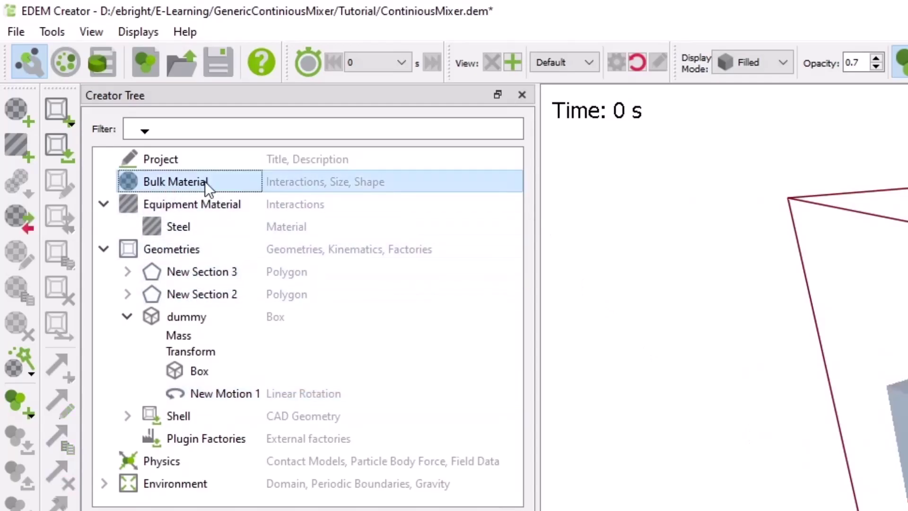
pyautogui.rightClick(205, 181)
pyautogui.moveTo(390, 194)
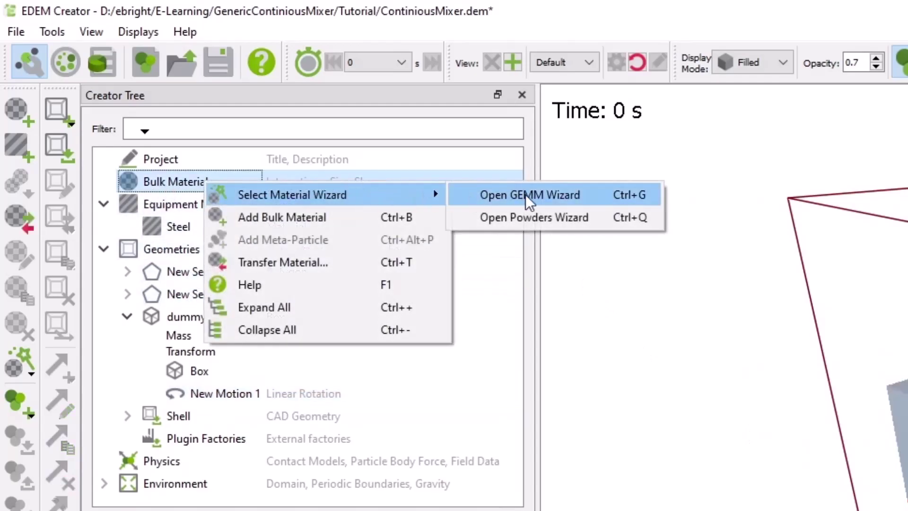
pyautogui.click(564, 220)
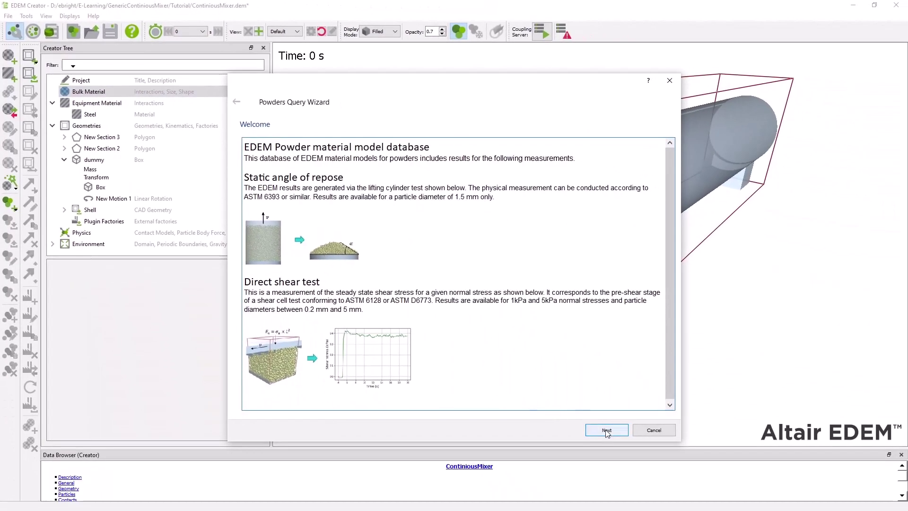
pyautogui.click(607, 431)
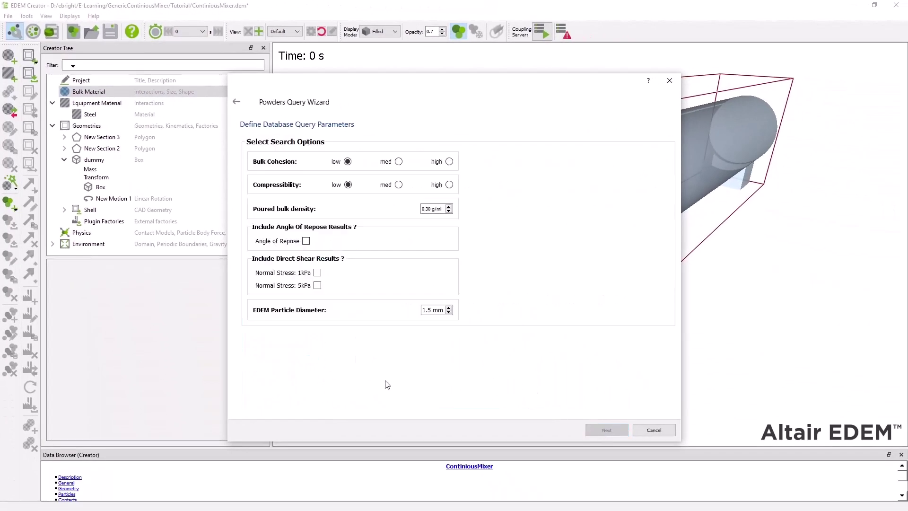
# Query the powder database for medium bulk cohesion, medium compressibility and a direct shear result of 0.60 kPa at 1 kPa normal stress
pyautogui.click(398, 185)
pyautogui.click(399, 162)
pyautogui.click(317, 273)
pyautogui.click(429, 273)
pyautogui.press('BackSpace')
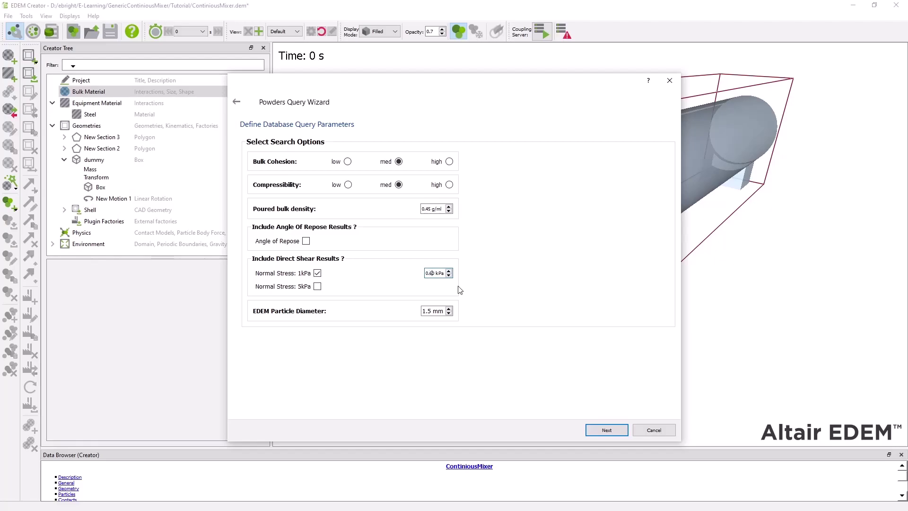
pyautogui.write('6')
pyautogui.press('Tab')
pyautogui.click(606, 430)
pyautogui.click(610, 427)
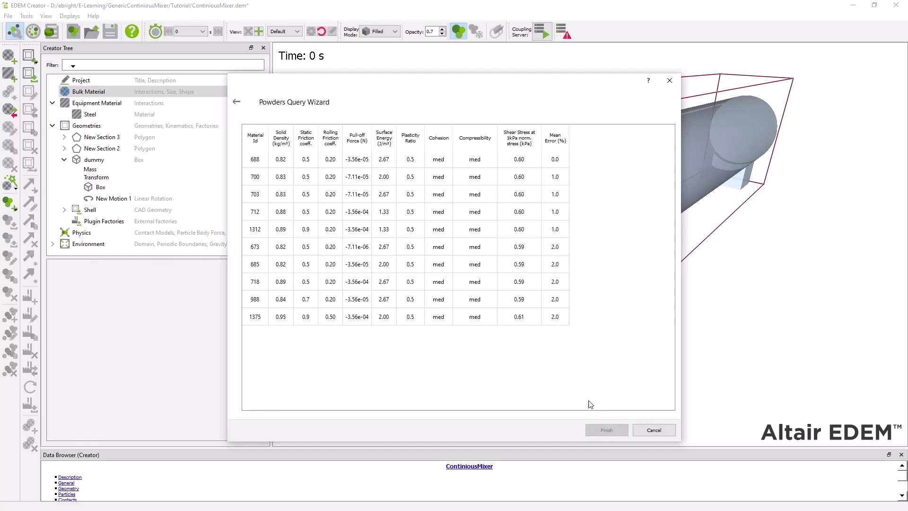
# Import the powder material with ID 688 from the query results and display its particle shape
pyautogui.click(292, 163)
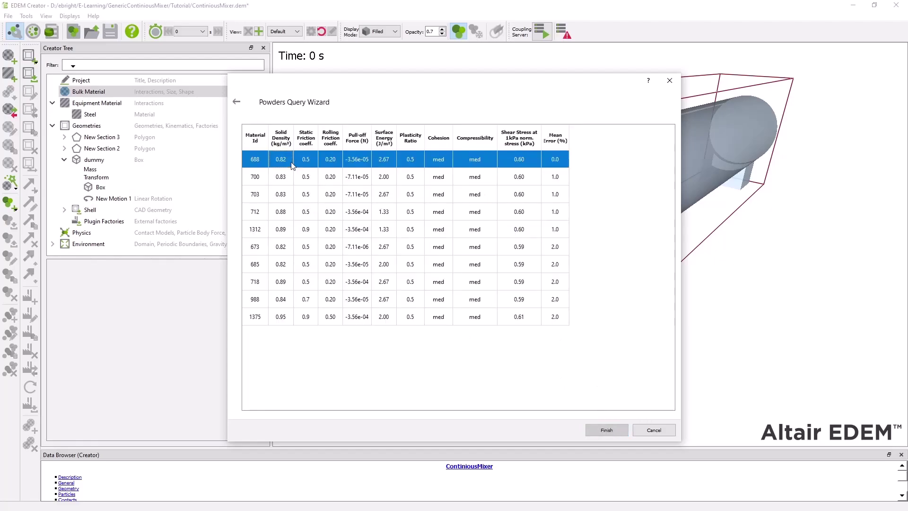
pyautogui.click(602, 432)
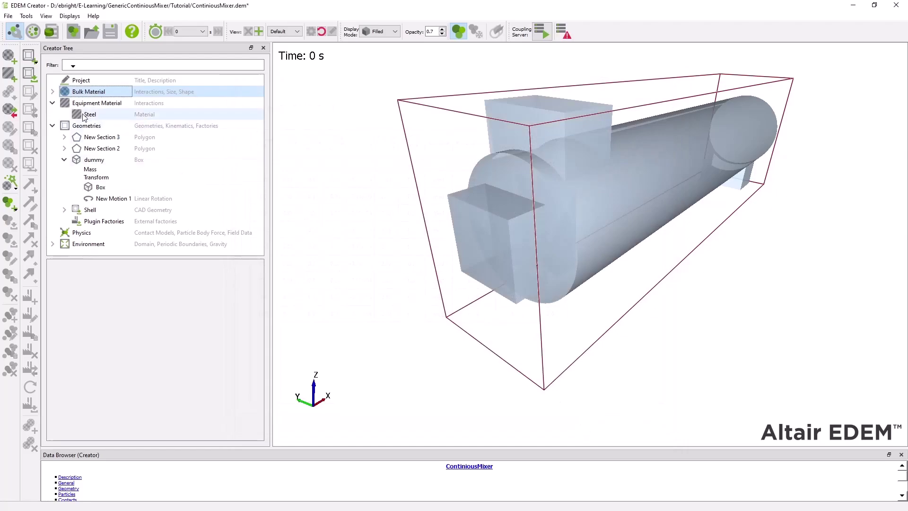
pyautogui.click(52, 91)
pyautogui.click(65, 103)
pyautogui.click(112, 115)
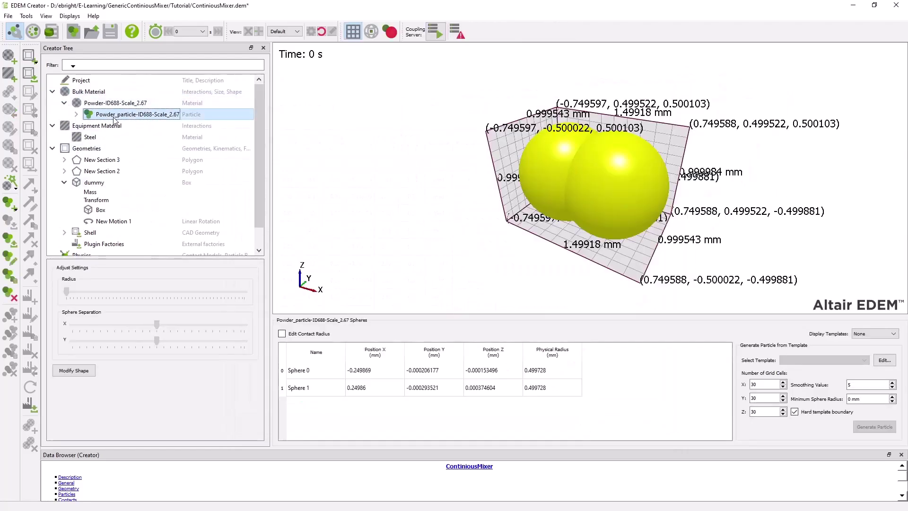
pyautogui.moveTo(379, 199); pyautogui.dragTo(416, 204)
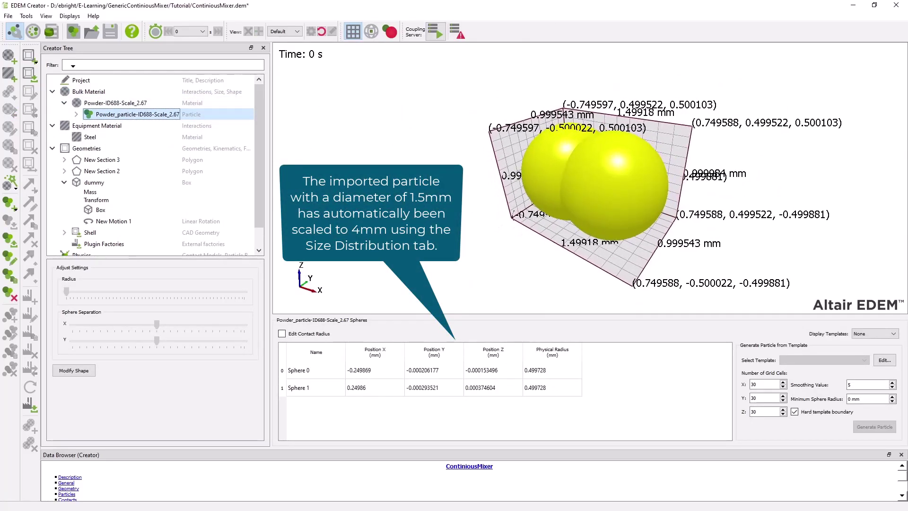
# Copy the imported powder material and add an interaction with Steel to the copy
pyautogui.rightClick(110, 104)
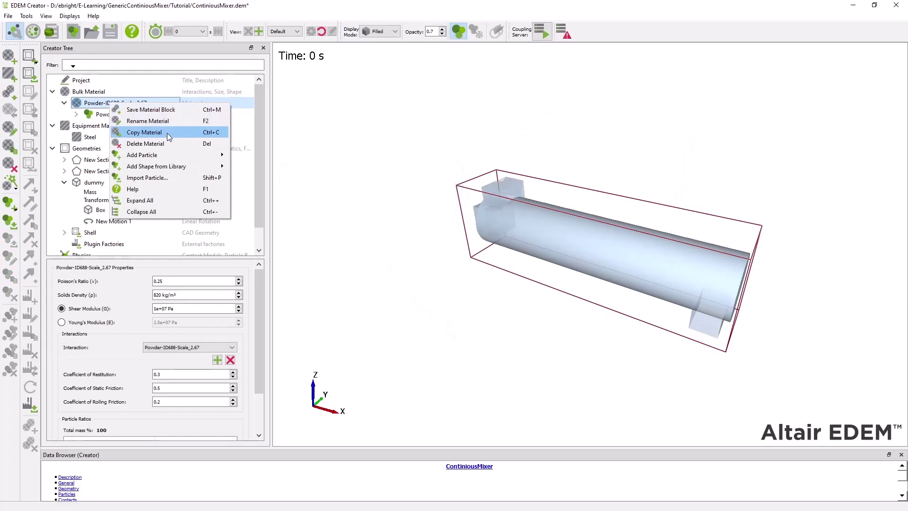
pyautogui.click(168, 135)
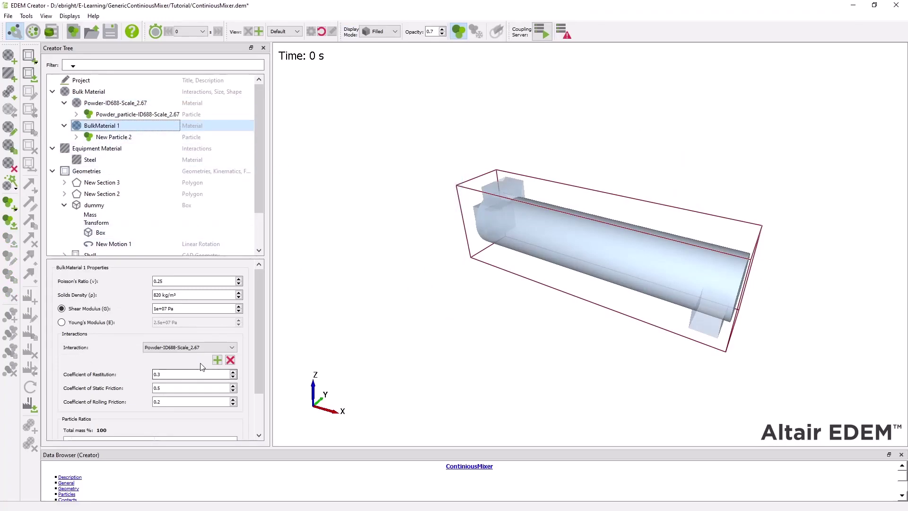
pyautogui.click(217, 360)
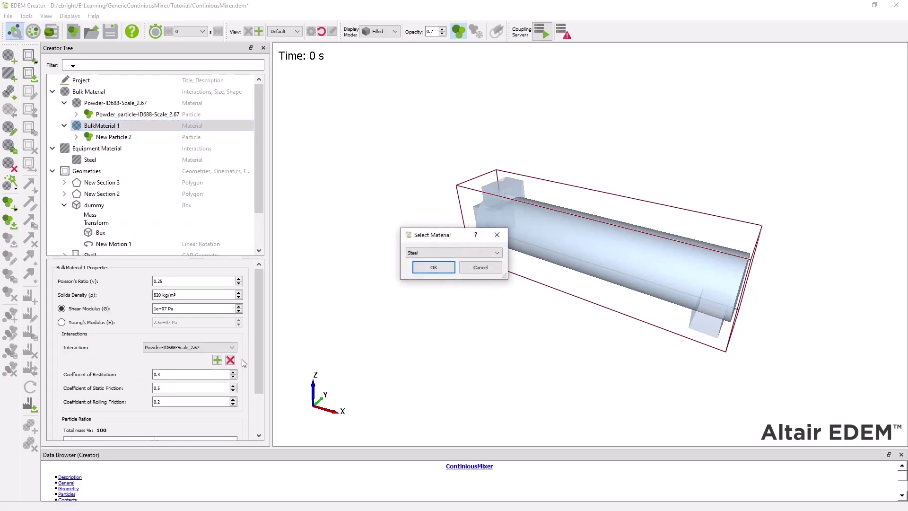
pyautogui.click(440, 271)
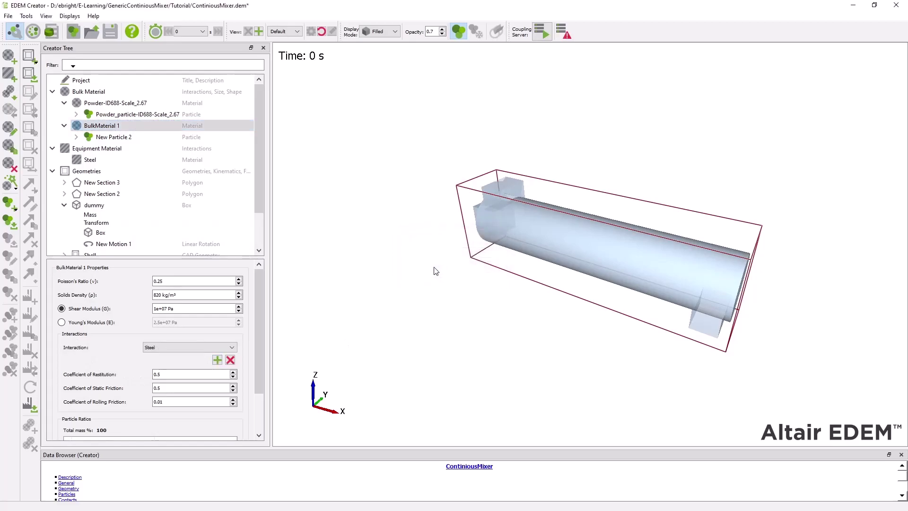
pyautogui.click(217, 360)
pyautogui.click(564, 301)
# Add an interaction with Steel to the Powder-ID688-Scale_2.67 material and check its list of interactions
pyautogui.click(118, 104)
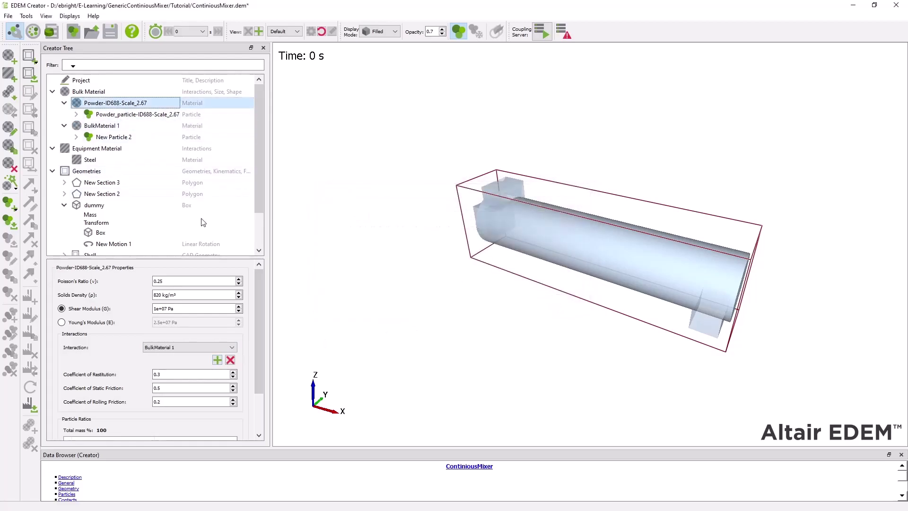
pyautogui.click(217, 360)
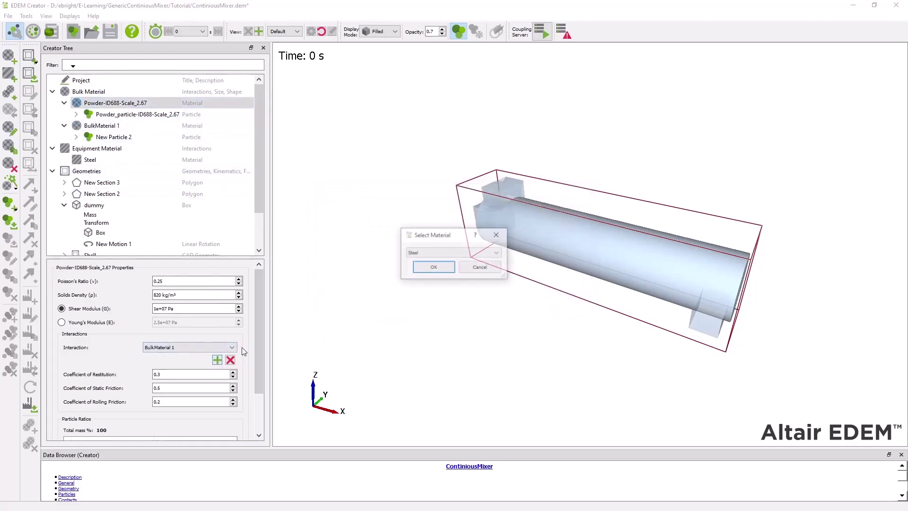
pyautogui.click(428, 267)
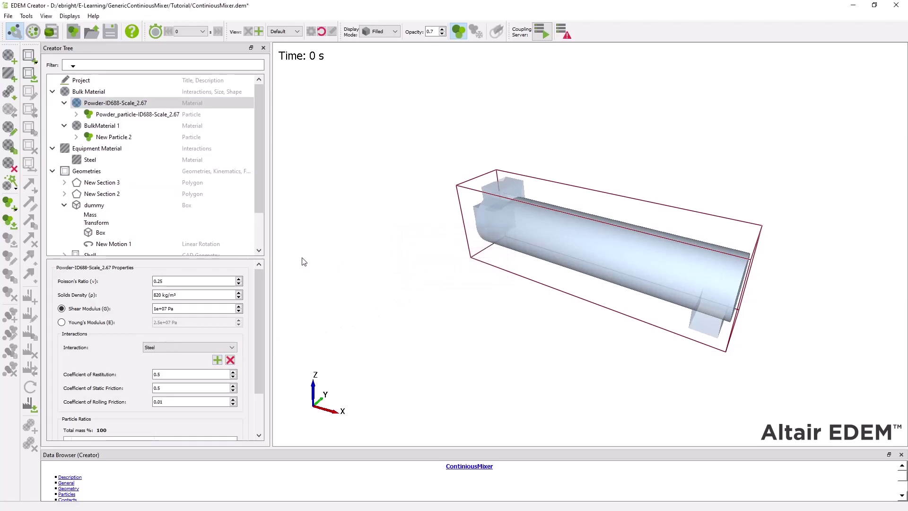
pyautogui.click(189, 349)
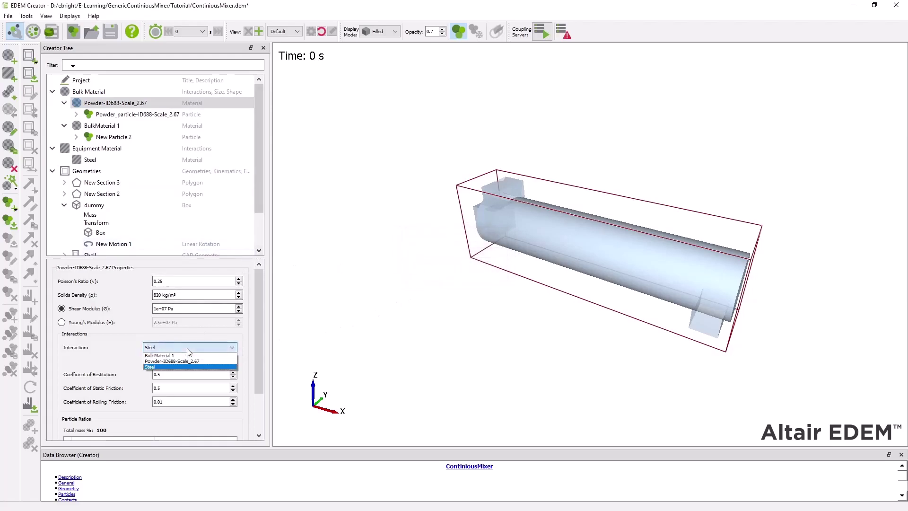
pyautogui.click(189, 349)
# Add a particle factory to the New Section 3 polygon geometry
pyautogui.scroll(-1, 166, 181)
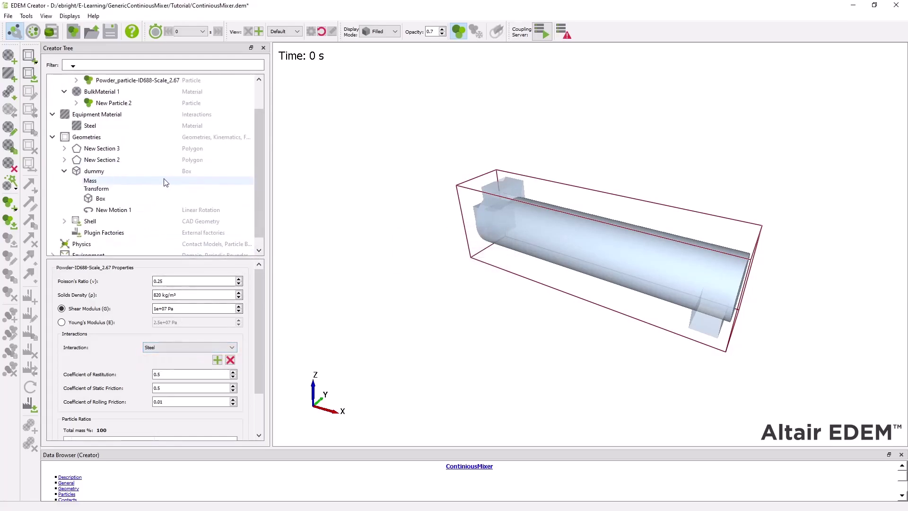
pyautogui.click(65, 149)
pyautogui.click(64, 187)
pyautogui.click(87, 137)
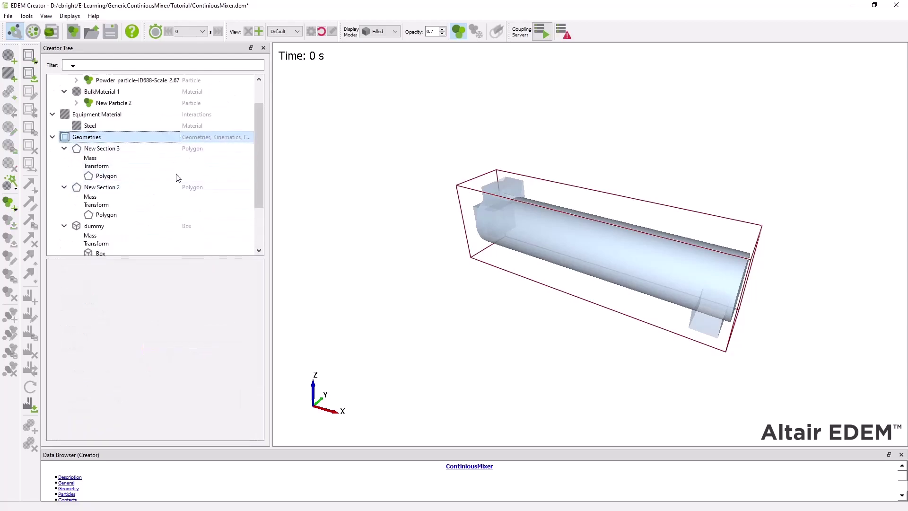
pyautogui.click(114, 148)
pyautogui.moveTo(345, 229); pyautogui.dragTo(497, 293)
pyautogui.rightClick(126, 149)
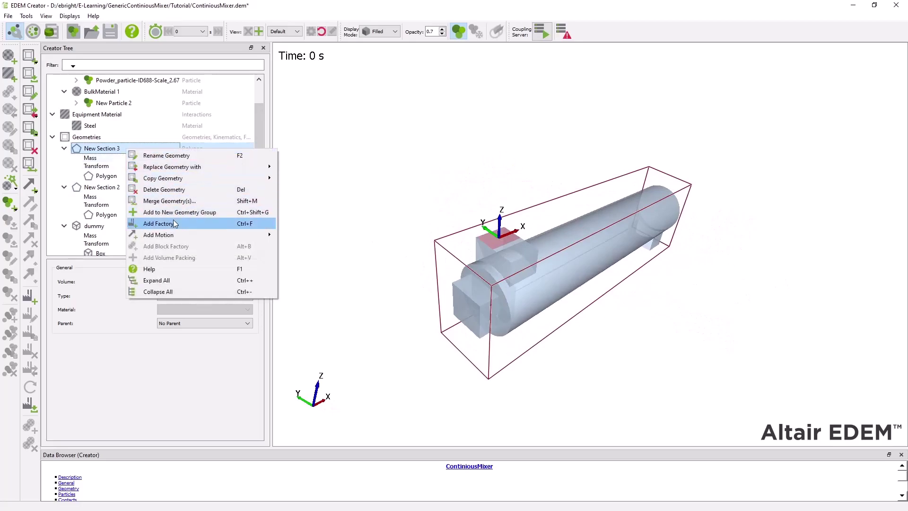
pyautogui.click(194, 225)
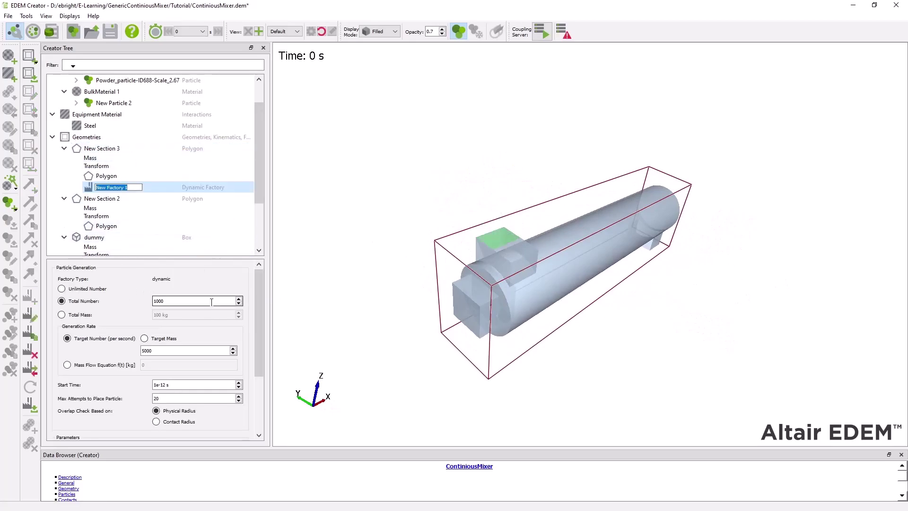
# Configure the New Section 3 factory for unlimited number, a target mass rate of 0.02 kg/s and BulkMaterial 1 as its material
pyautogui.click(80, 315)
pyautogui.moveTo(169, 317); pyautogui.dragTo(121, 315)
pyautogui.write('0.02')
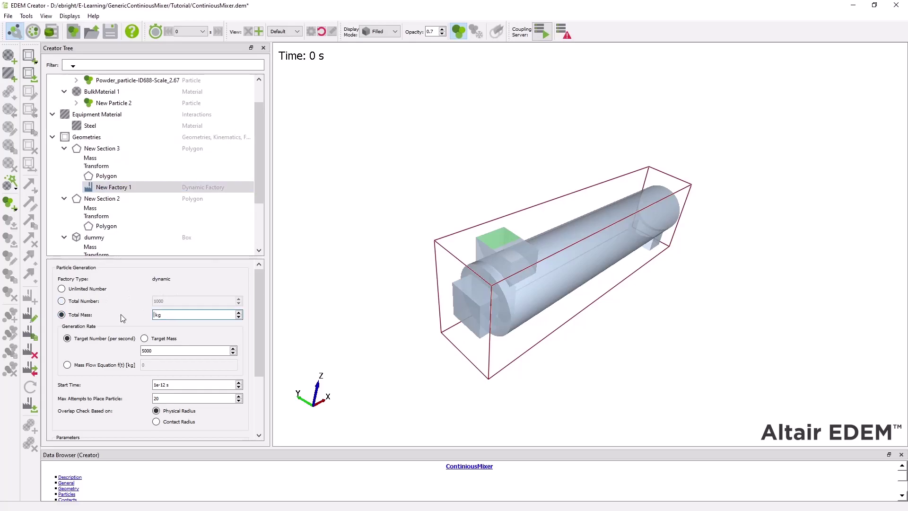
pyautogui.click(61, 288)
pyautogui.click(144, 338)
pyautogui.moveTo(153, 350); pyautogui.dragTo(115, 350)
pyautogui.write('0.02 kg/s')
pyautogui.scroll(-3, 212, 348)
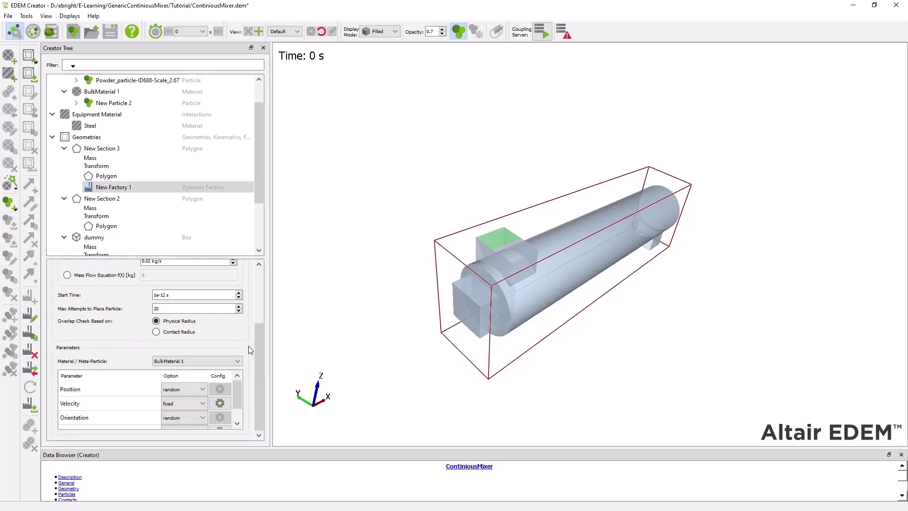
# Copy the factory to New Section 2 and set the copy's material to Powder-ID688-Scale_2.67
pyautogui.rightClick(143, 188)
pyautogui.click(193, 205)
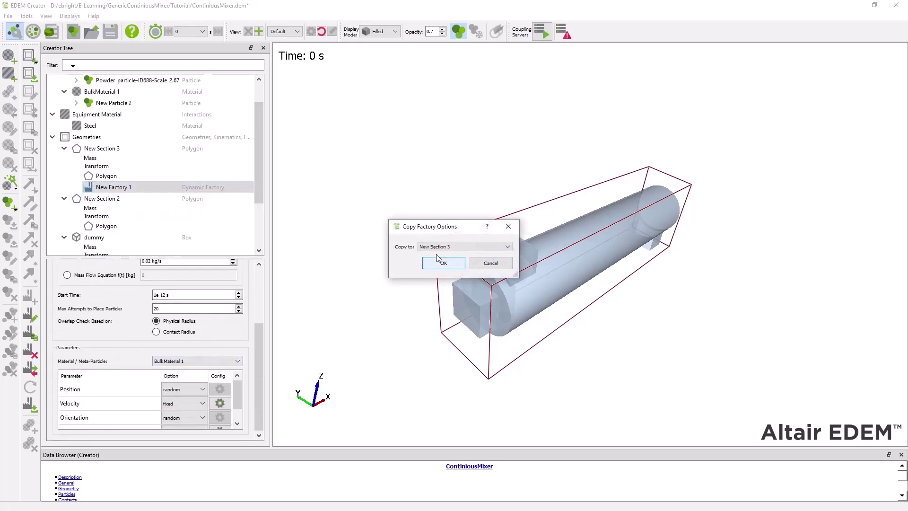
pyautogui.click(438, 250)
pyautogui.click(437, 254)
pyautogui.click(443, 263)
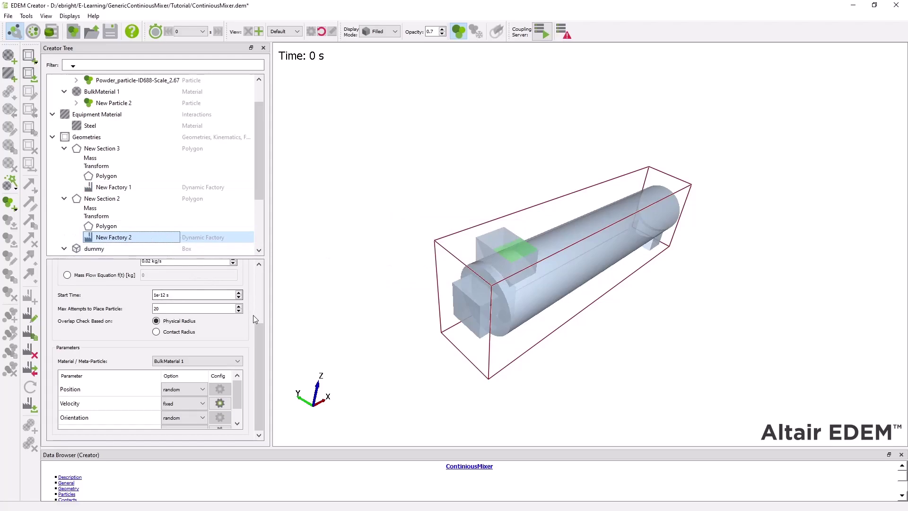
pyautogui.click(209, 360)
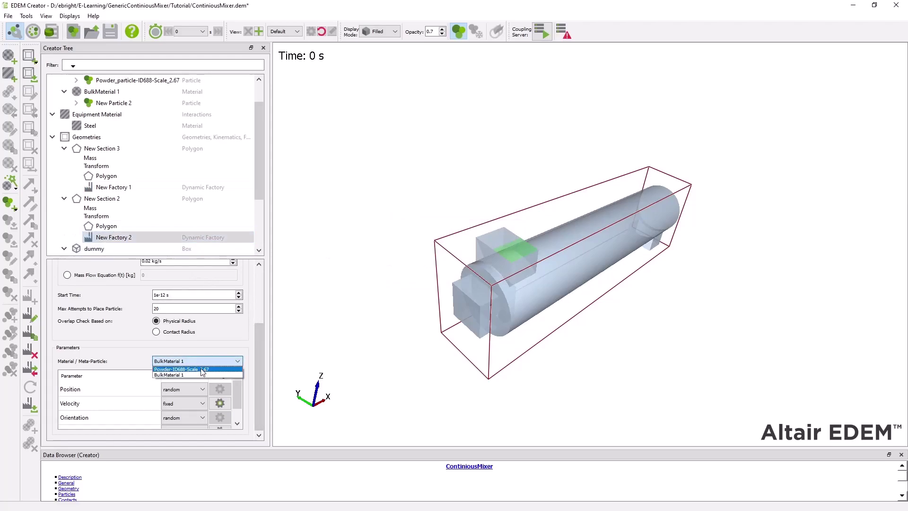
pyautogui.click(204, 368)
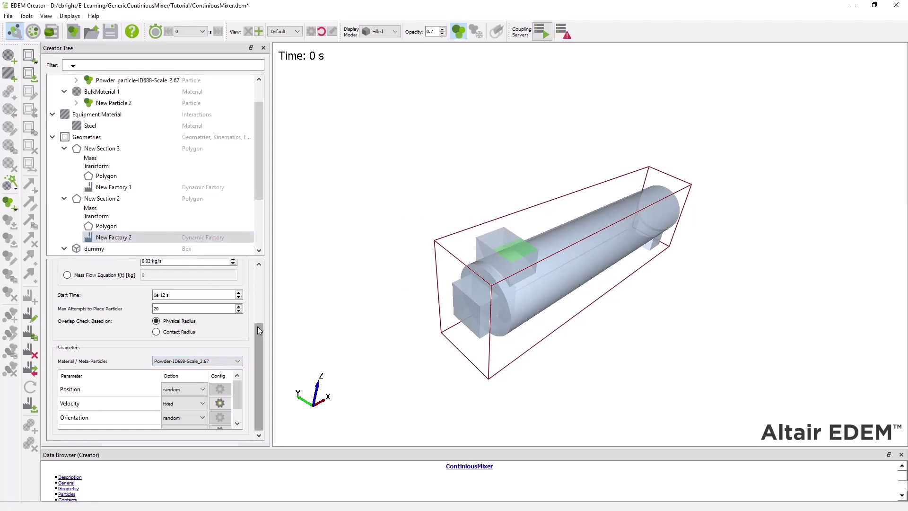
pyautogui.scroll(-3, 136, 208)
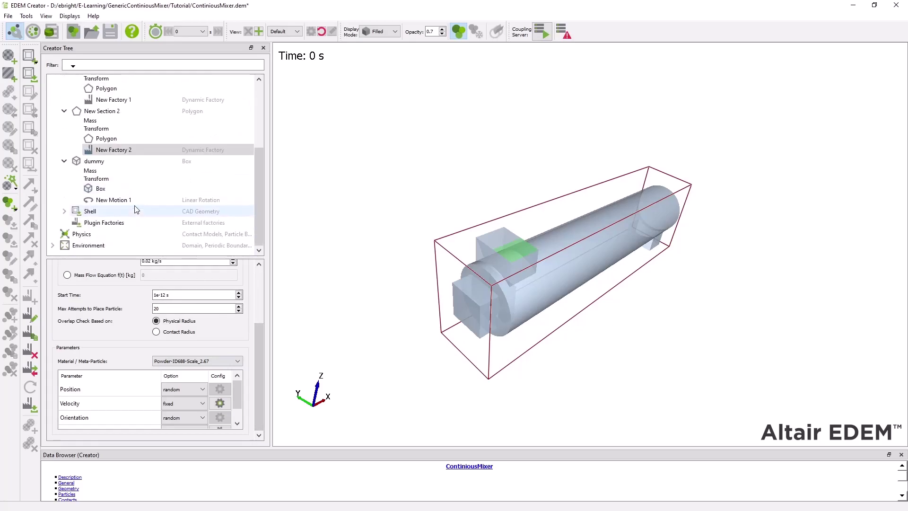
# Add the missing BulkMaterial 1 interactions to the particle-to-particle Edinburgh Elasto-Plastic Adhesion contact model
pyautogui.click(96, 234)
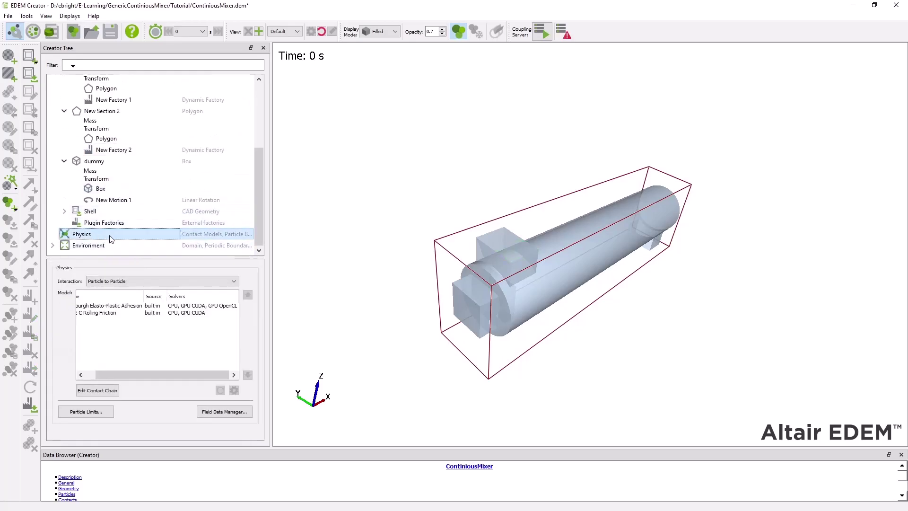
pyautogui.moveTo(120, 375); pyautogui.dragTo(109, 374)
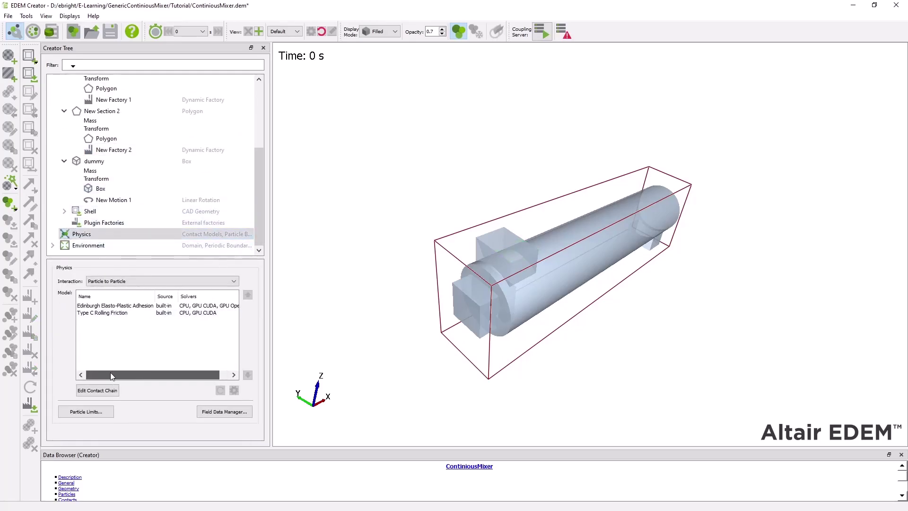
pyautogui.click(152, 307)
pyautogui.click(234, 391)
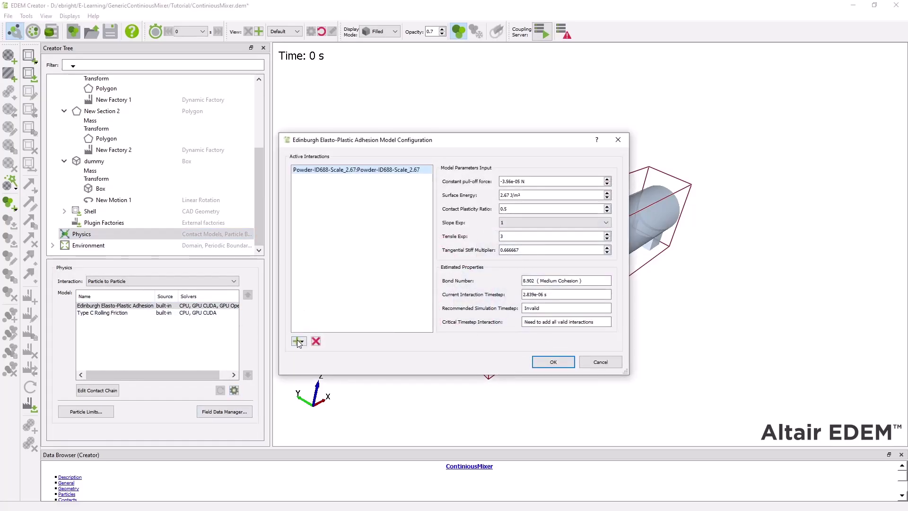
pyautogui.click(298, 341)
pyautogui.click(330, 353)
# Match the BulkMaterial 1 interactions to the powder's: pull-off force -3.56e-05 N, surface energy 2.67 J/m², plasticity ratio 0.5, tensile exponent 3
pyautogui.click(378, 169)
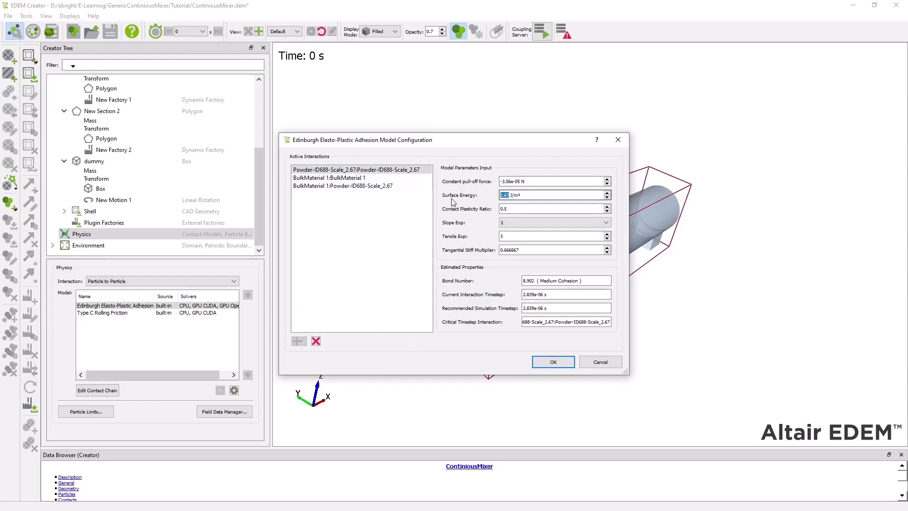
pyautogui.click(382, 177)
pyautogui.click(369, 169)
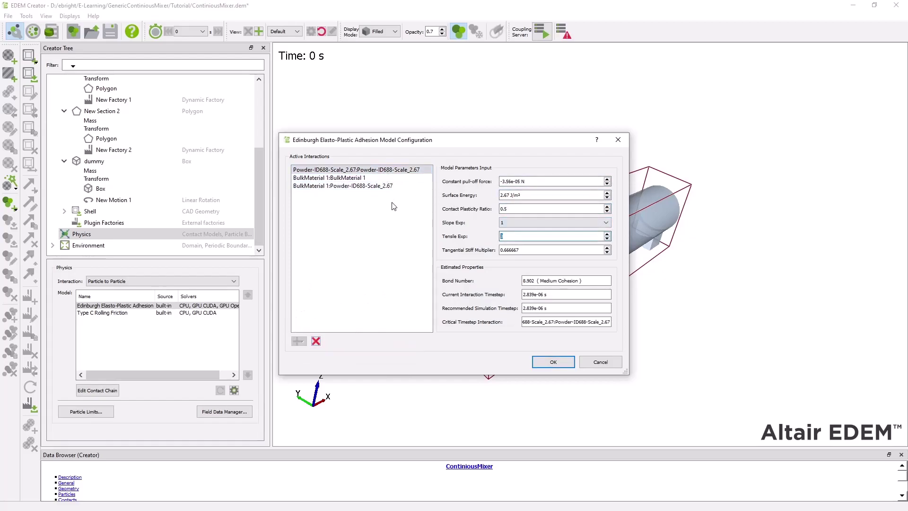
pyautogui.click(359, 185)
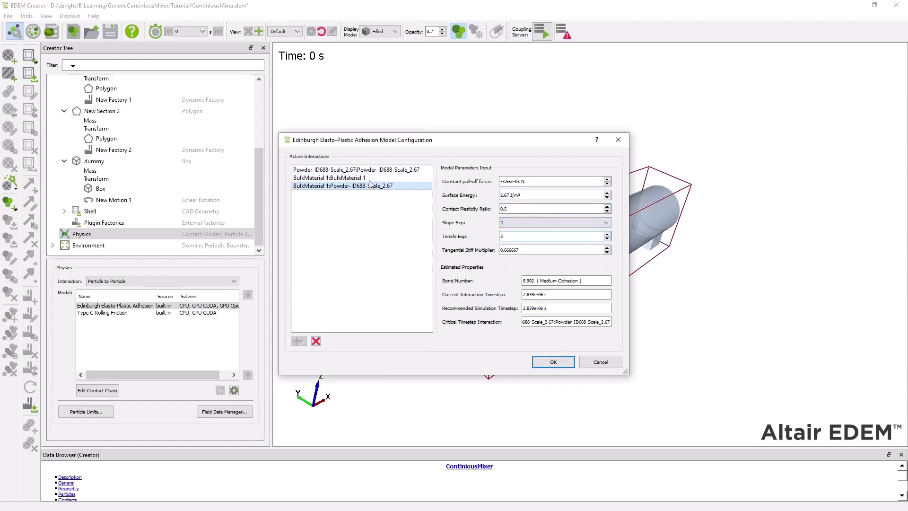
pyautogui.click(554, 362)
# Save the modified simulation and switch to the Analyst
pyautogui.moveTo(624, 362); pyautogui.dragTo(685, 290)
pyautogui.moveTo(700, 333); pyautogui.dragTo(704, 322)
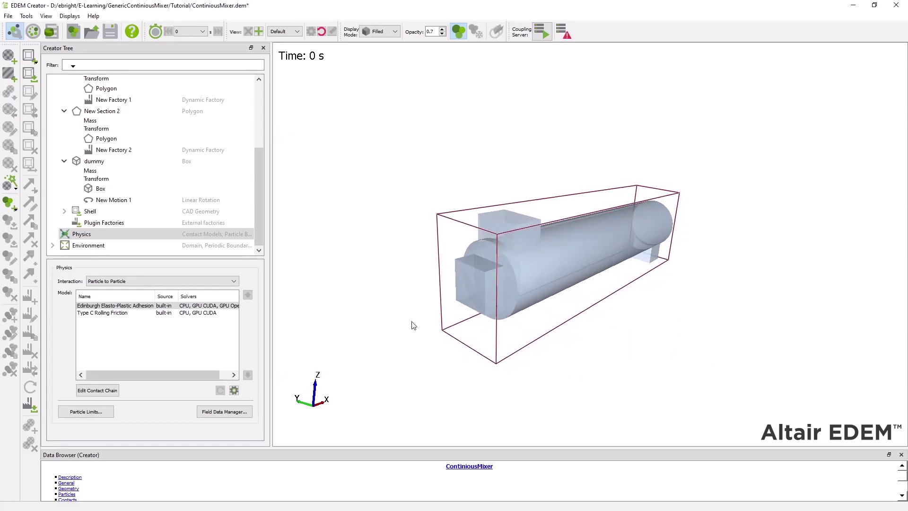
pyautogui.click(54, 35)
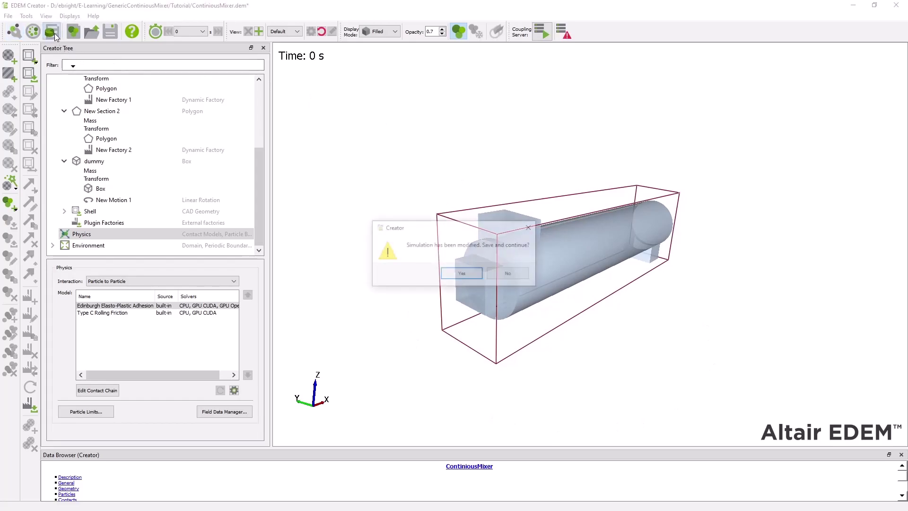
pyautogui.click(462, 272)
# Examine the Geometry Bin 01 and Mass Flow Sensor 01 selections near the mixer outlet, including the bin's particle-to-particle contact filter
pyautogui.scroll(4, 648, 268)
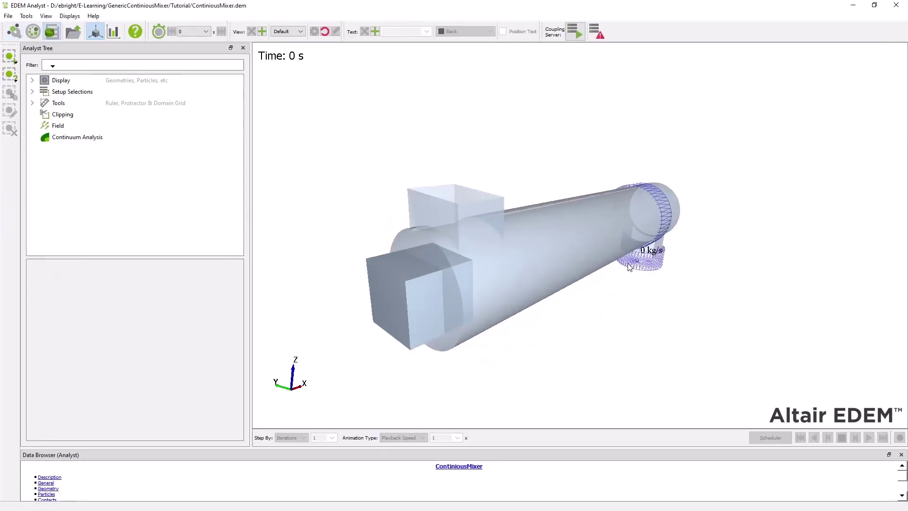
pyautogui.moveTo(595, 273); pyautogui.dragTo(500, 257)
pyautogui.moveTo(500, 257); pyautogui.dragTo(396, 224, button='middle')
pyautogui.moveTo(794, 252); pyautogui.dragTo(676, 264)
pyautogui.click(586, 204)
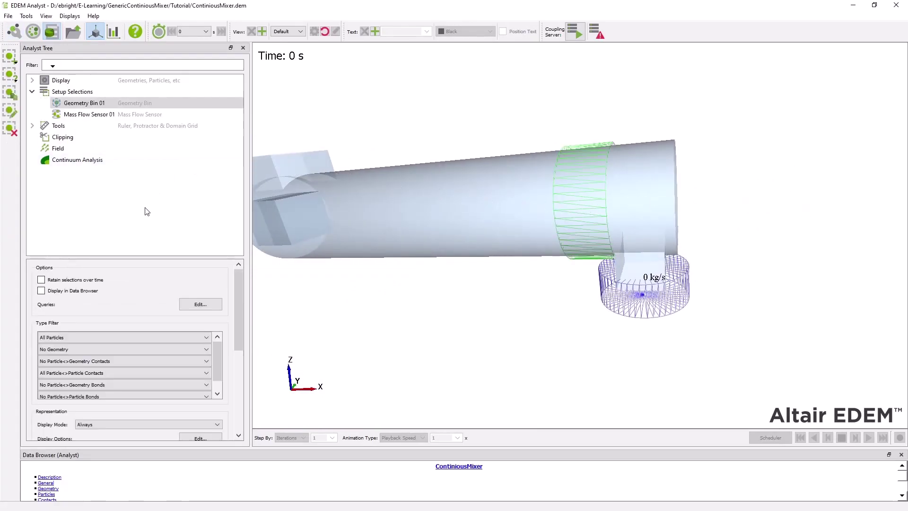
pyautogui.click(41, 373)
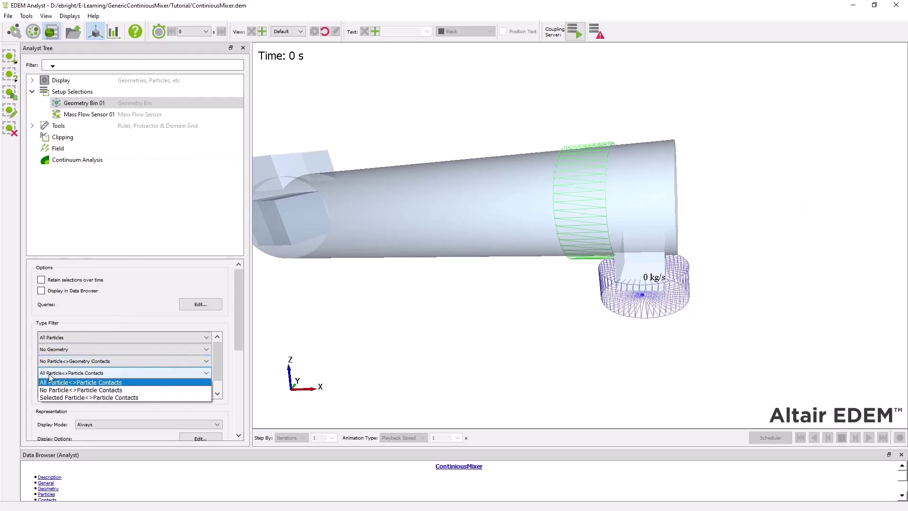
pyautogui.click(92, 382)
pyautogui.moveTo(638, 295); pyautogui.dragTo(697, 293)
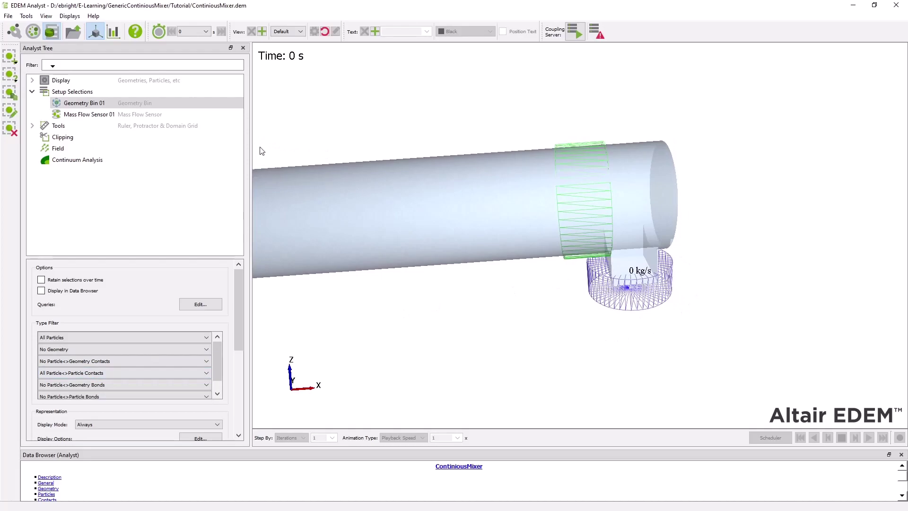
pyautogui.click(187, 115)
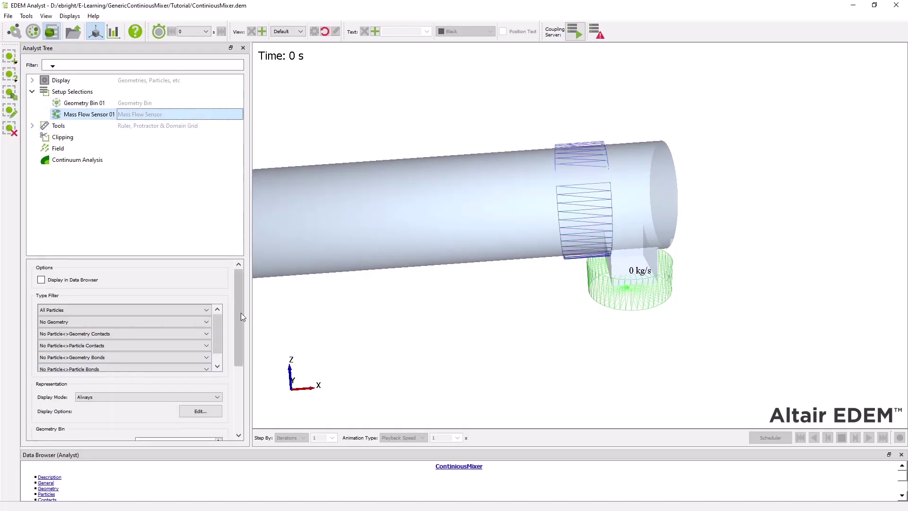
pyautogui.moveTo(240, 312); pyautogui.dragTo(240, 294)
# Open the results data export and review the section setting of the Q01 geometry torque query
pyautogui.click(8, 15)
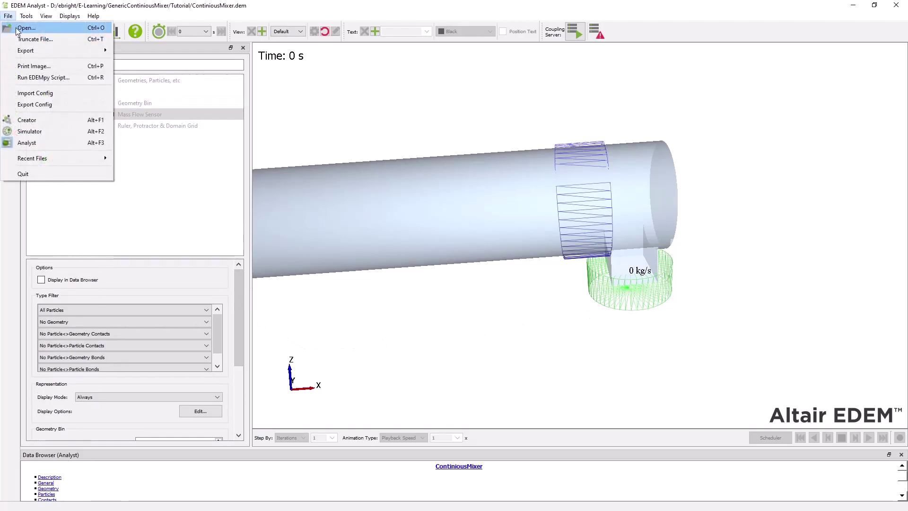
pyautogui.moveTo(47, 51)
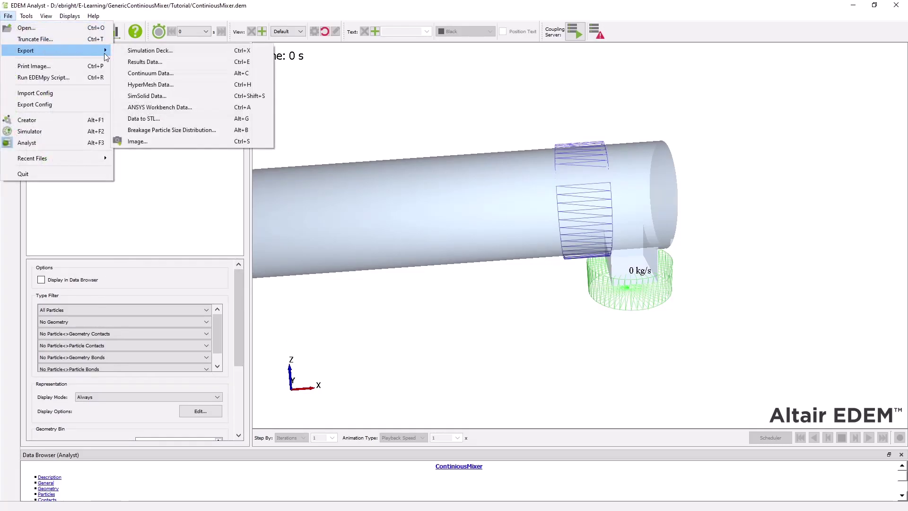
pyautogui.click(169, 62)
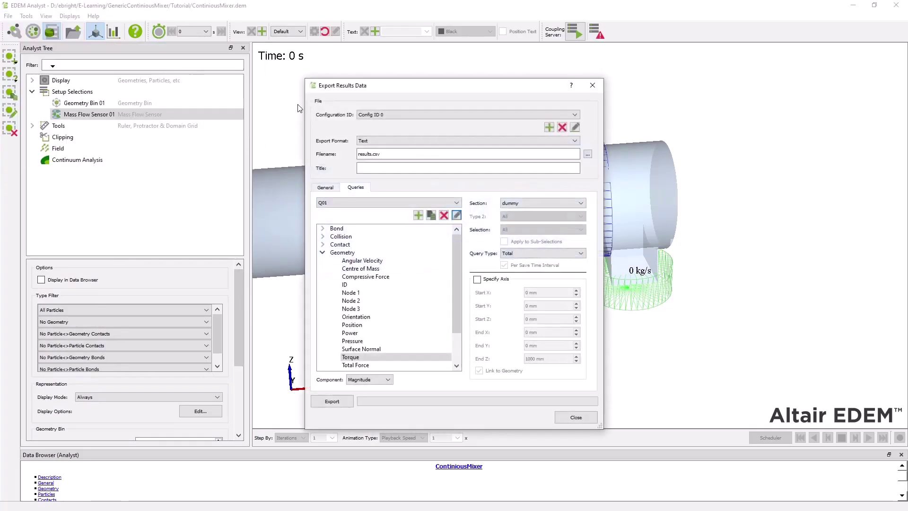
pyautogui.click(444, 199)
pyautogui.click(444, 198)
pyautogui.click(519, 205)
pyautogui.click(518, 204)
# Review the particle types and selections of export queries Q02, Q03 and Q04, starting with the number of contacts in Geometry Bin 01
pyautogui.click(392, 204)
pyautogui.click(358, 216)
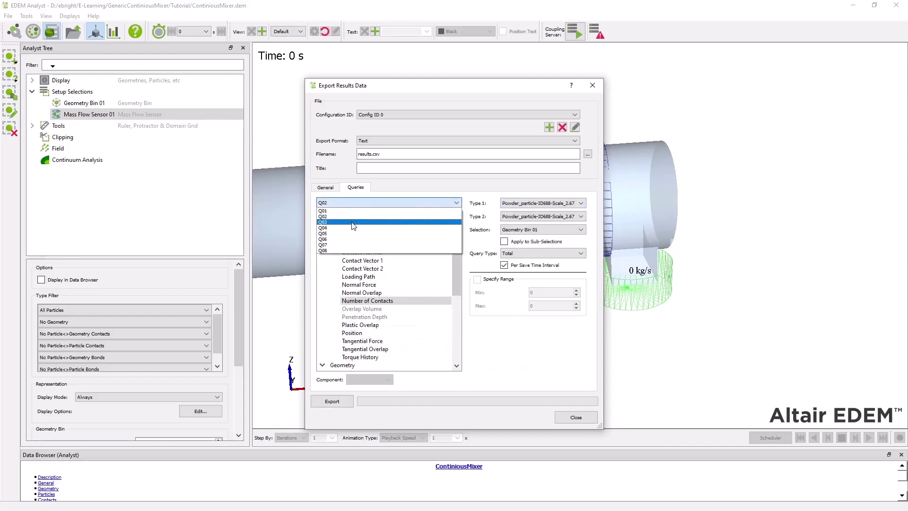
pyautogui.click(352, 222)
pyautogui.click(520, 216)
pyautogui.click(520, 228)
pyautogui.click(352, 202)
pyautogui.click(351, 227)
pyautogui.click(527, 204)
pyautogui.click(529, 210)
pyautogui.click(393, 202)
pyautogui.click(355, 221)
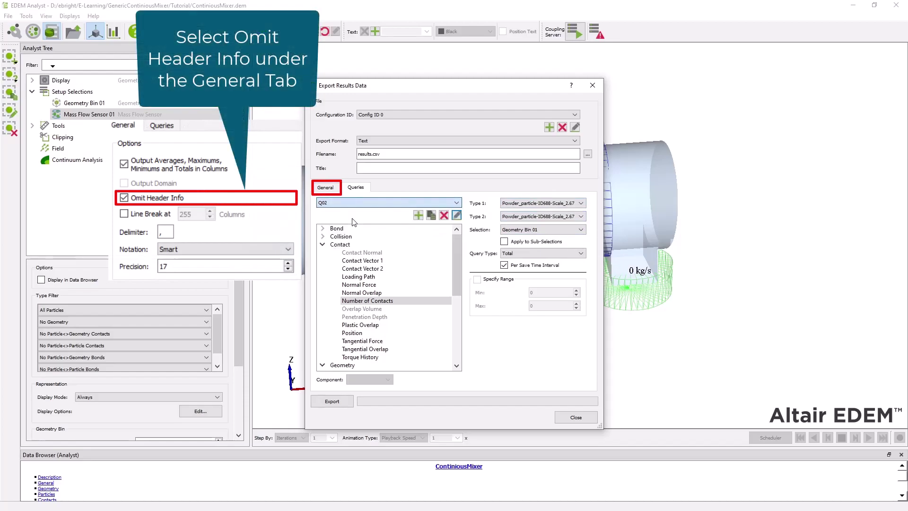
pyautogui.click(354, 203)
pyautogui.click(352, 221)
pyautogui.click(354, 202)
pyautogui.click(352, 228)
# Review export queries Q05 and Q06 and check the type settings of Q06
pyautogui.click(355, 202)
pyautogui.click(354, 233)
pyautogui.click(361, 204)
pyautogui.click(357, 239)
pyautogui.click(521, 203)
pyautogui.click(525, 216)
# Review the Mass Flow Sensor 01 particle queries Q07 and Q08 and export the results data
pyautogui.click(364, 203)
pyautogui.click(368, 245)
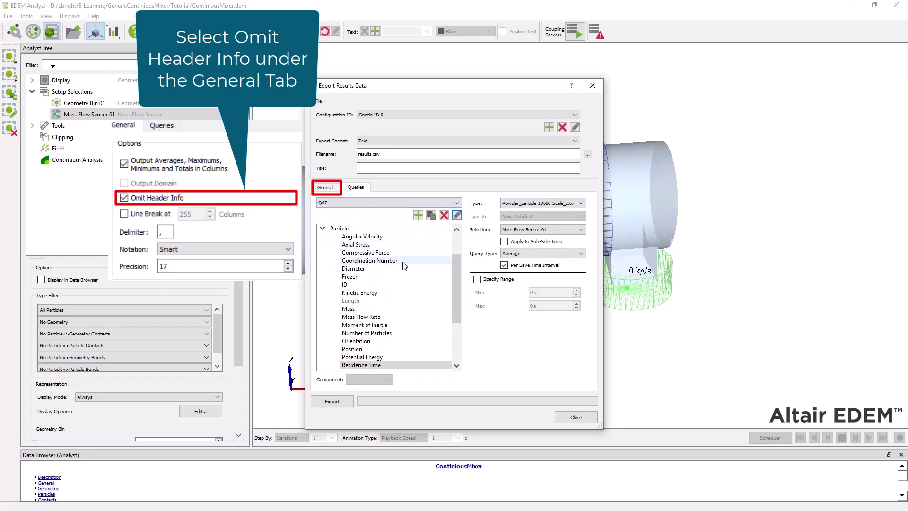
pyautogui.click(405, 202)
pyautogui.click(405, 250)
pyautogui.click(520, 202)
pyautogui.click(521, 217)
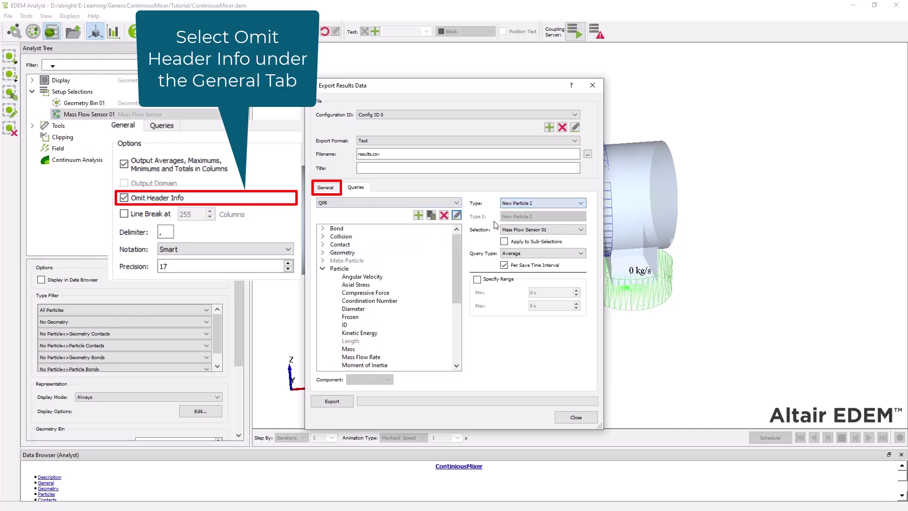
pyautogui.click(333, 402)
# Switch to HyperStudy, add an EDEM model labelled EDEM 1 and load ContiniousMixer.dem as its resource
pyautogui.click(685, 445)
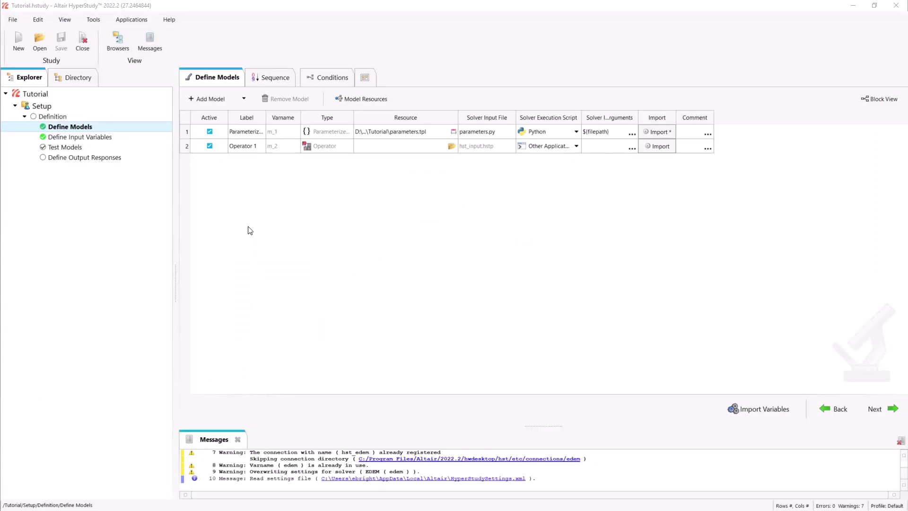
pyautogui.click(211, 99)
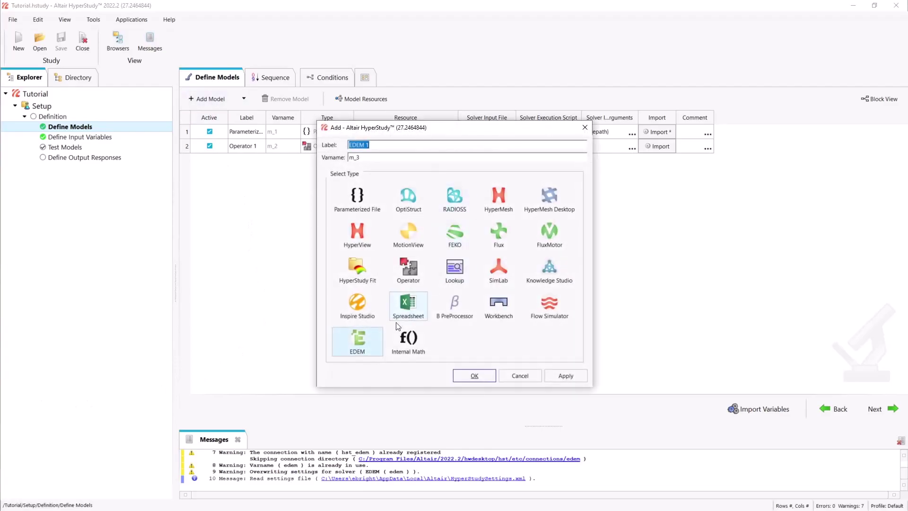
pyautogui.click(469, 376)
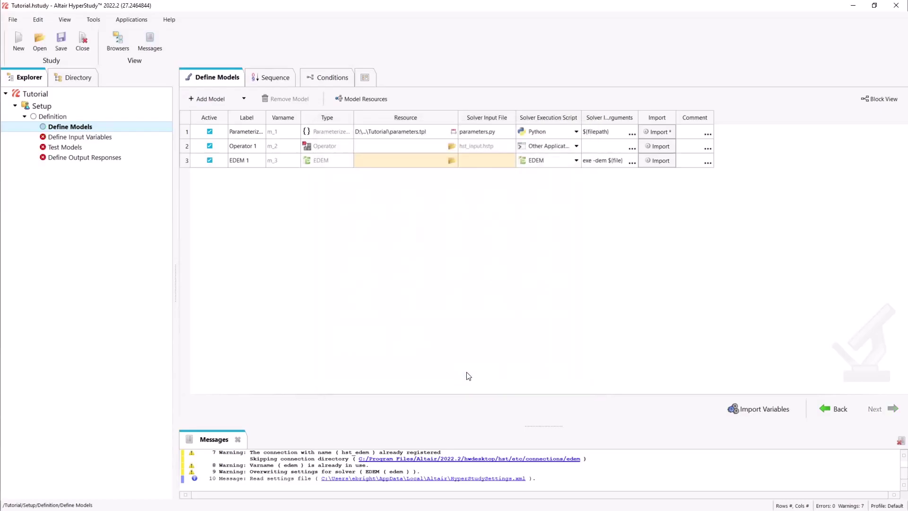
pyautogui.click(451, 161)
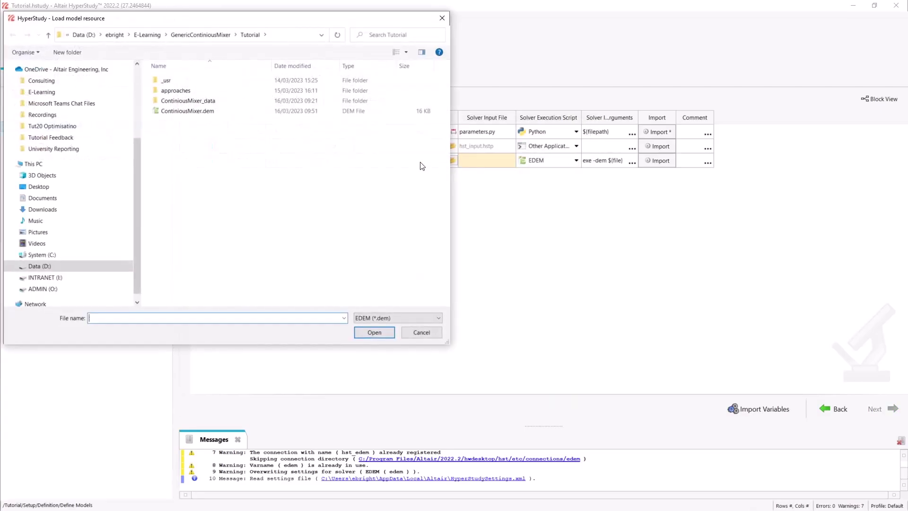
pyautogui.click(228, 112)
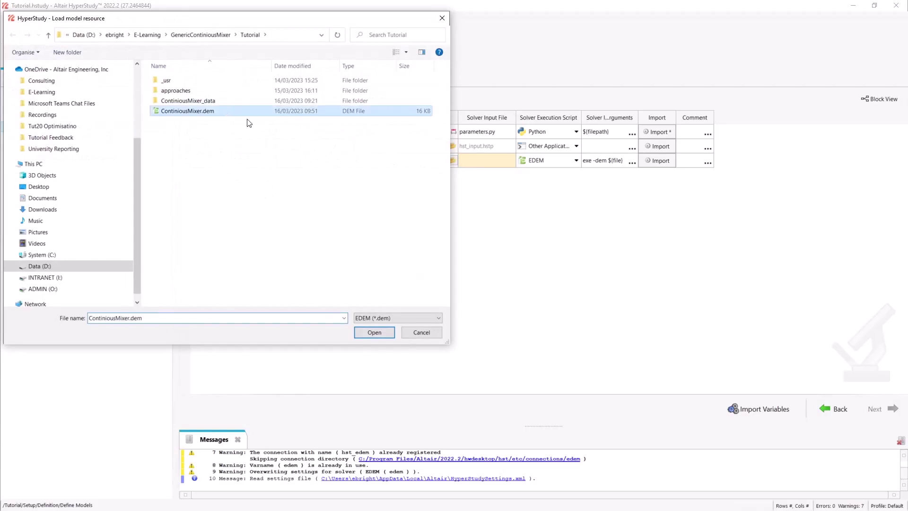
pyautogui.click(374, 333)
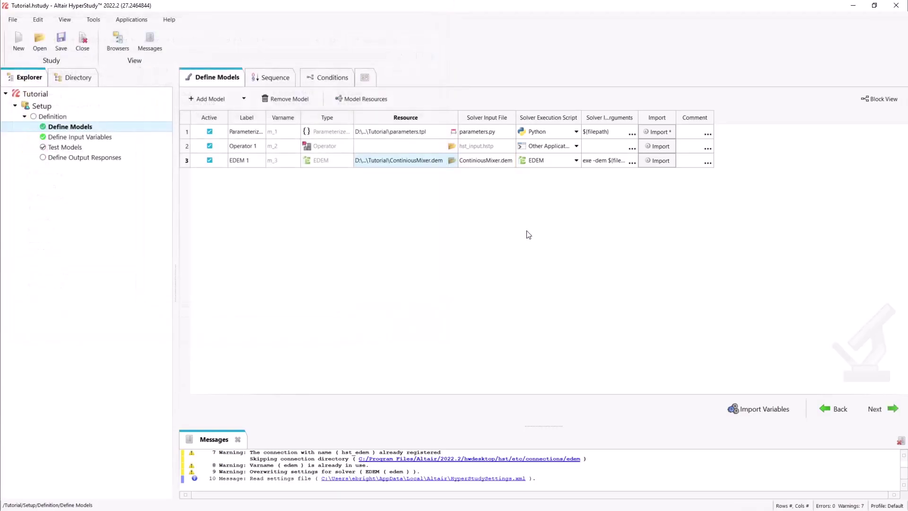
# Shorten the EDEM 1 model's solver input arguments to exe -dem ${file}
pyautogui.doubleClick(638, 118)
pyautogui.moveTo(699, 161); pyautogui.dragTo(622, 160)
pyautogui.press('BackSpace')
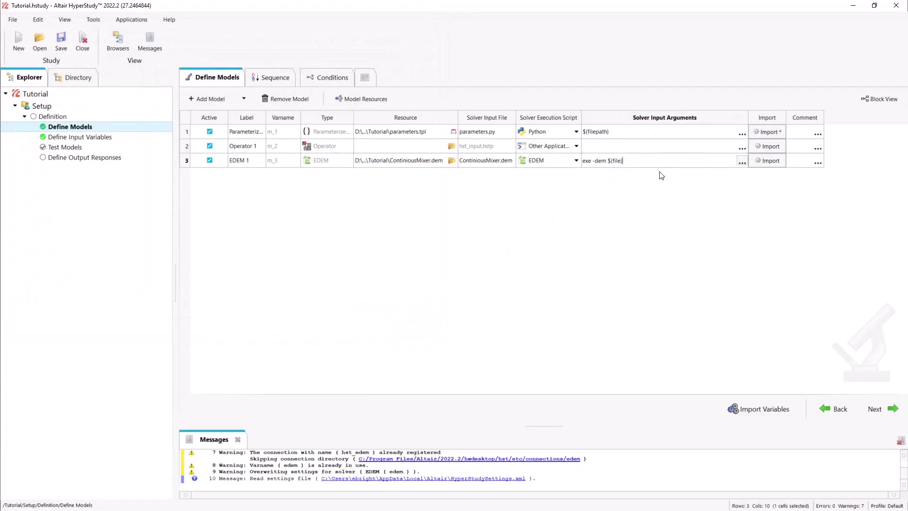
pyautogui.click(646, 197)
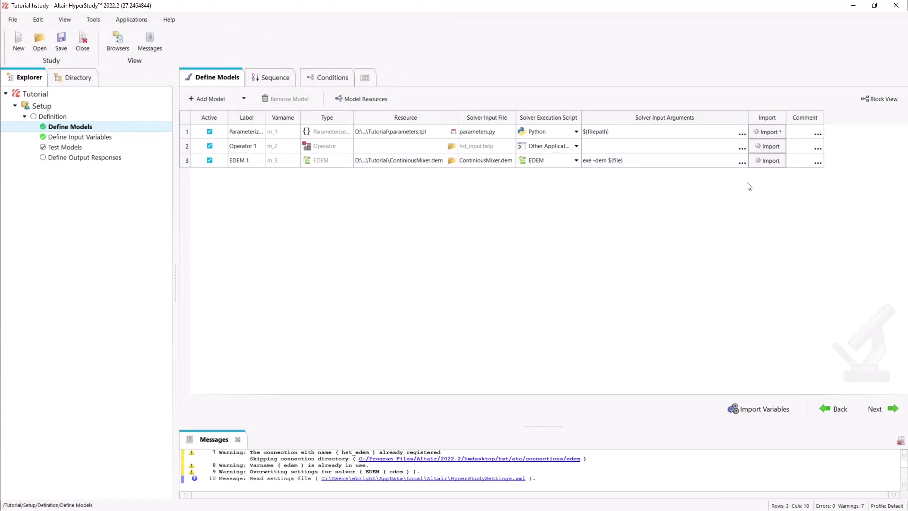
# Start importing variables from the EDEM 1 model and include the initVel kinematics parameter of the dummy geometry's New Motion 1
pyautogui.click(767, 161)
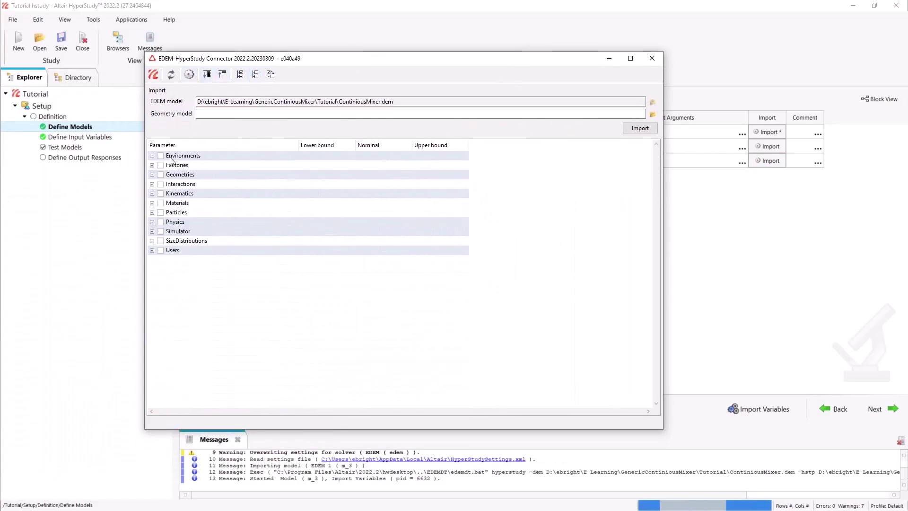
pyautogui.click(152, 194)
pyautogui.click(161, 203)
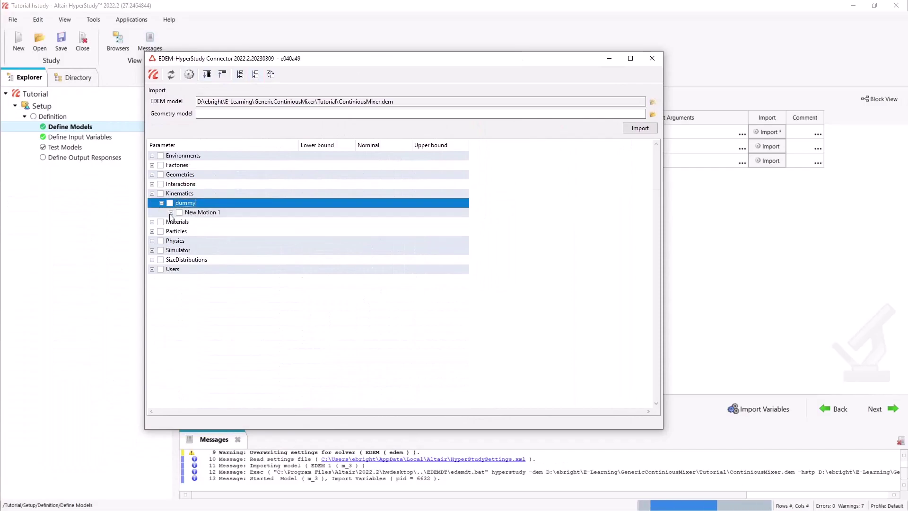
pyautogui.click(170, 212)
pyautogui.click(189, 241)
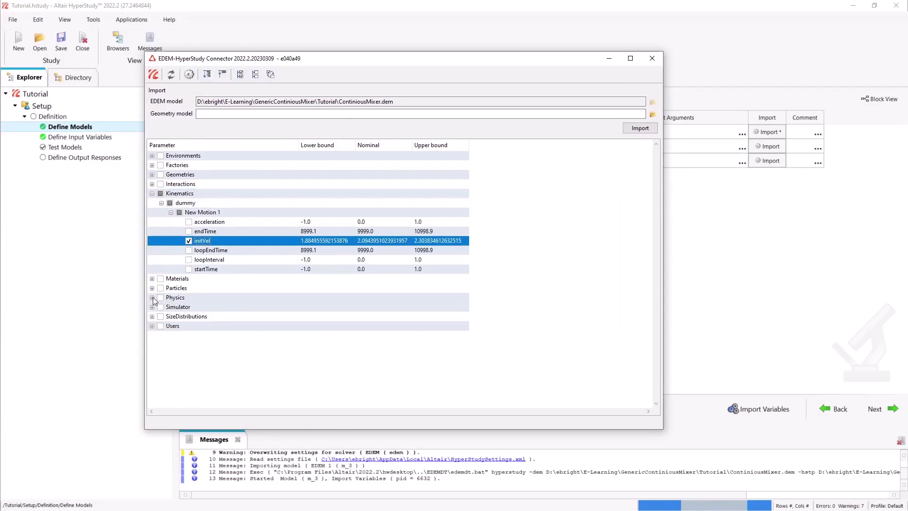
# Append --rg rgconfig.txt -R to the local profile's edem opts in the EDEM-HyperStudy Connector preferences
pyautogui.click(190, 74)
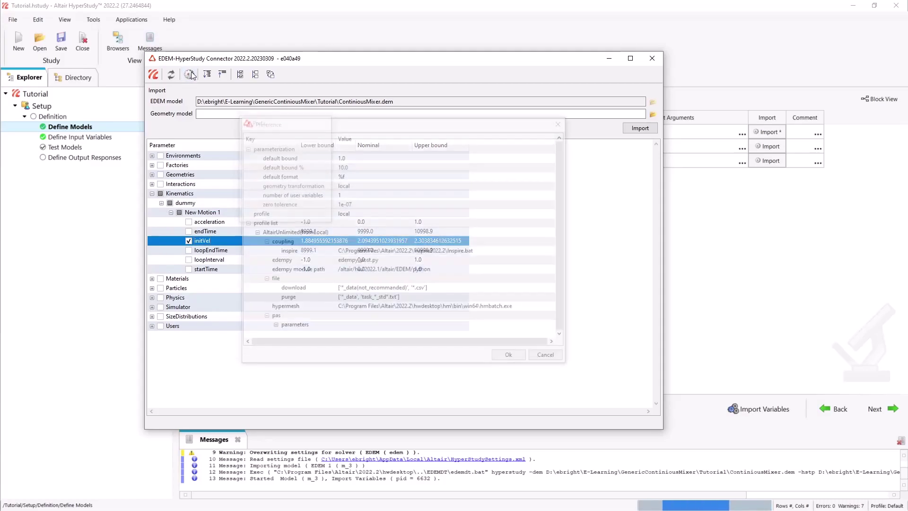
pyautogui.scroll(-4, 379, 243)
pyautogui.scroll(-10, 376, 243)
pyautogui.scroll(-2, 374, 242)
pyautogui.doubleClick(476, 260)
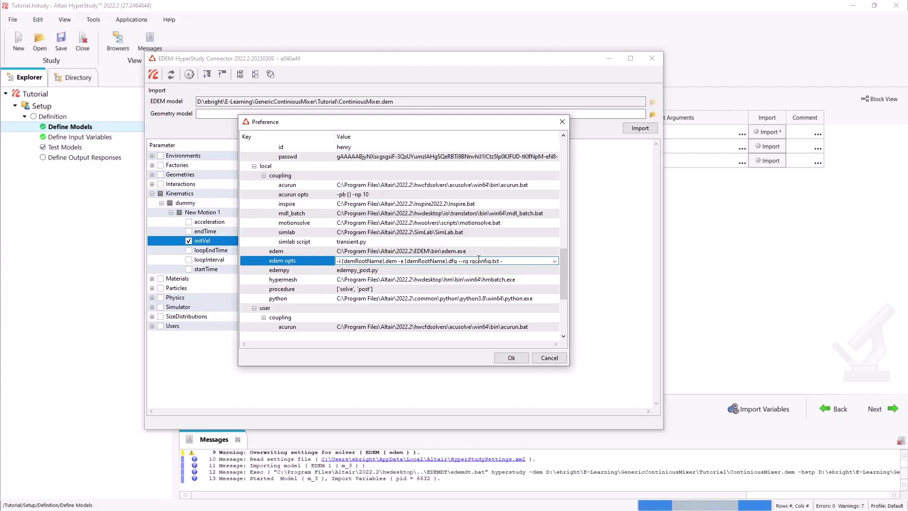
pyautogui.moveTo(457, 261); pyautogui.dragTo(488, 263)
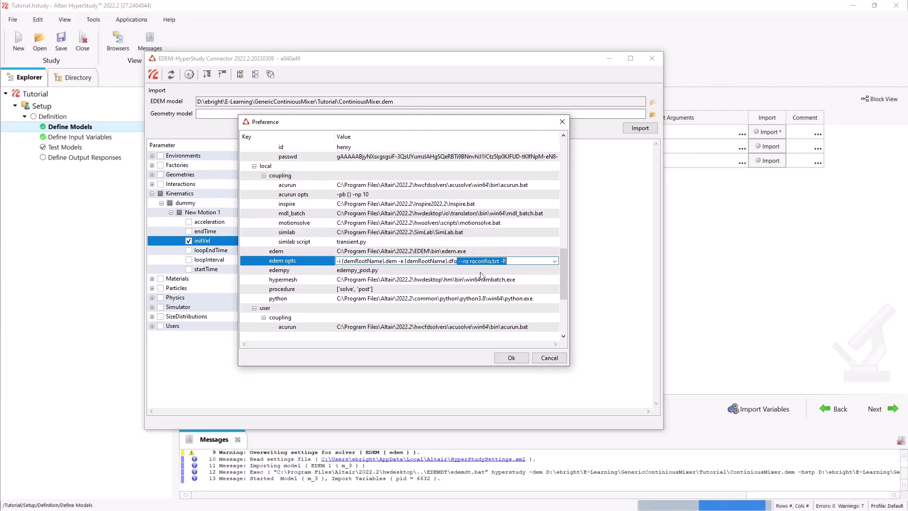
pyautogui.click(510, 361)
# Open the rgconfig.txt file in Notepad to examine its geometry replacement line
pyautogui.moveTo(305, 98); pyautogui.dragTo(514, 93)
pyautogui.doubleClick(433, 321)
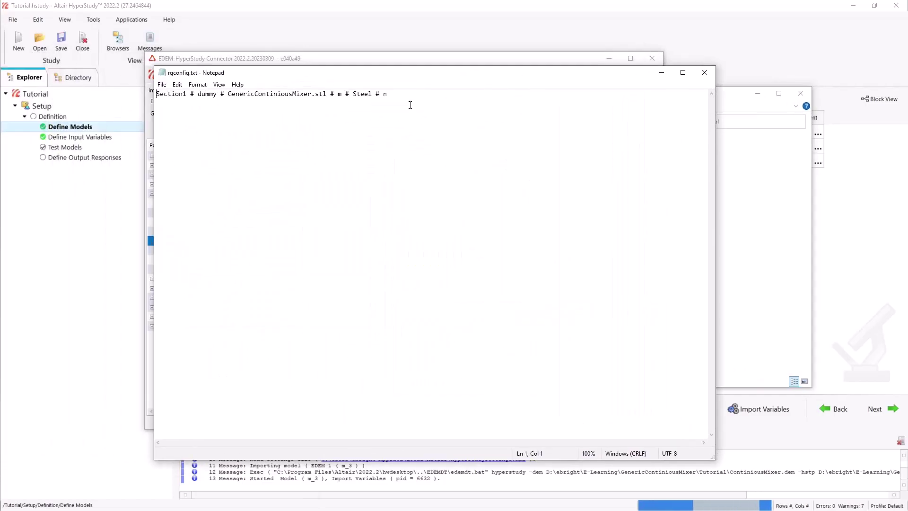
# Examine the geometry name, STL file, unit, material and final option in rgconfig.txt, and close the file and its folder
pyautogui.moveTo(372, 79); pyautogui.dragTo(467, 112)
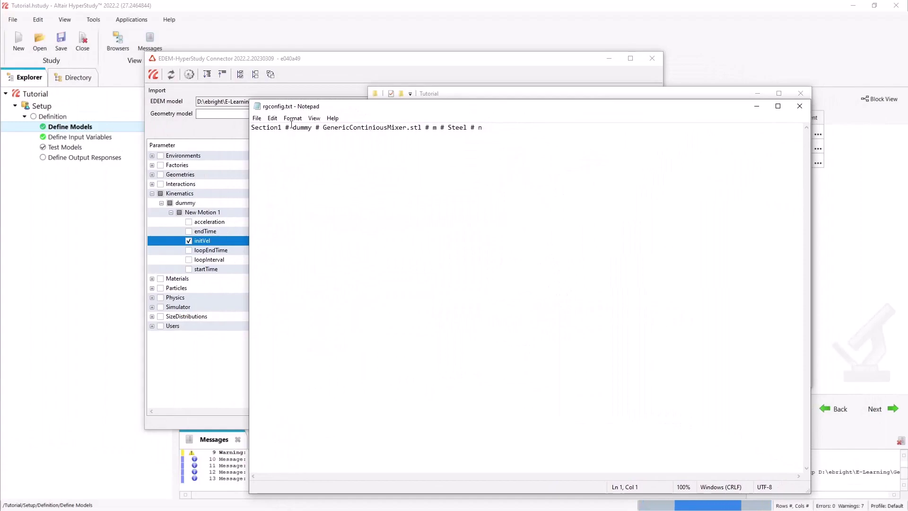
pyautogui.moveTo(294, 130); pyautogui.dragTo(438, 129)
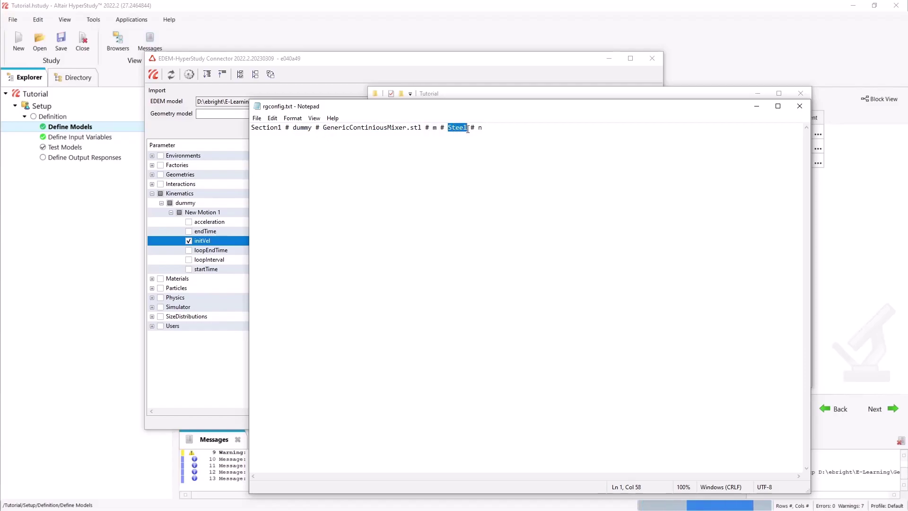
pyautogui.moveTo(476, 128); pyautogui.dragTo(486, 129)
pyautogui.moveTo(754, 106); pyautogui.dragTo(712, 103)
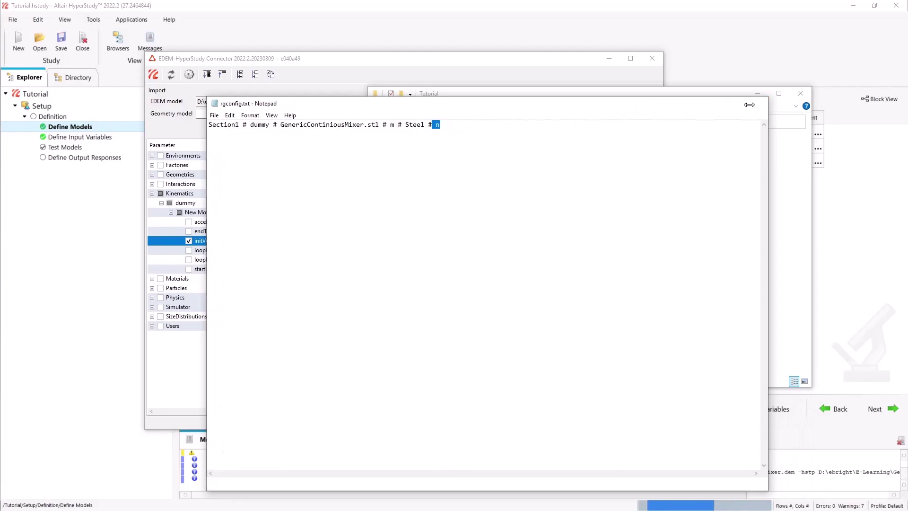
pyautogui.click(756, 103)
pyautogui.click(800, 93)
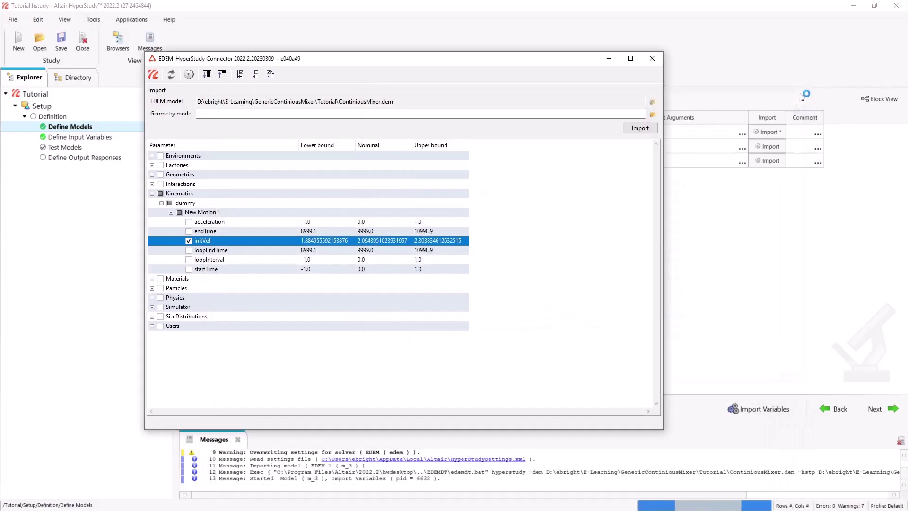
# Export the selected initVel parameter from the EDEM-HyperStudy Connector to the study and review the input variable bounds
pyautogui.click(155, 77)
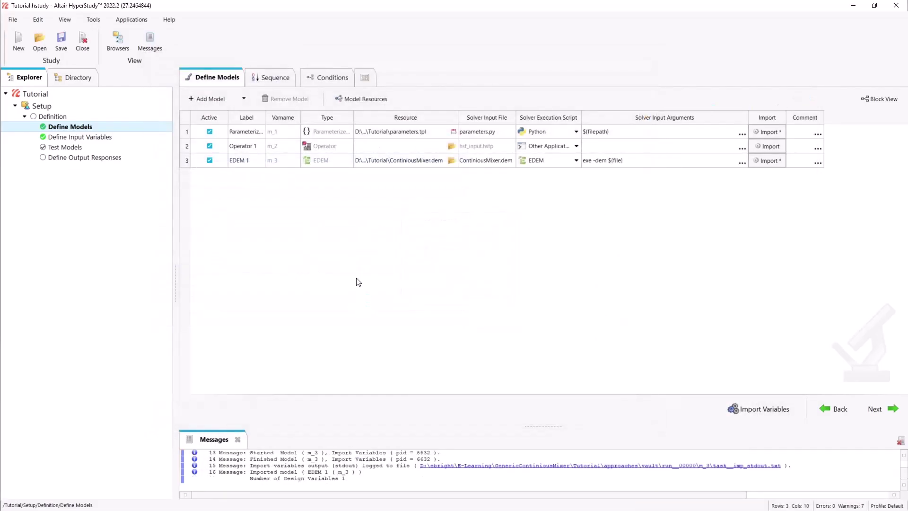
pyautogui.click(882, 410)
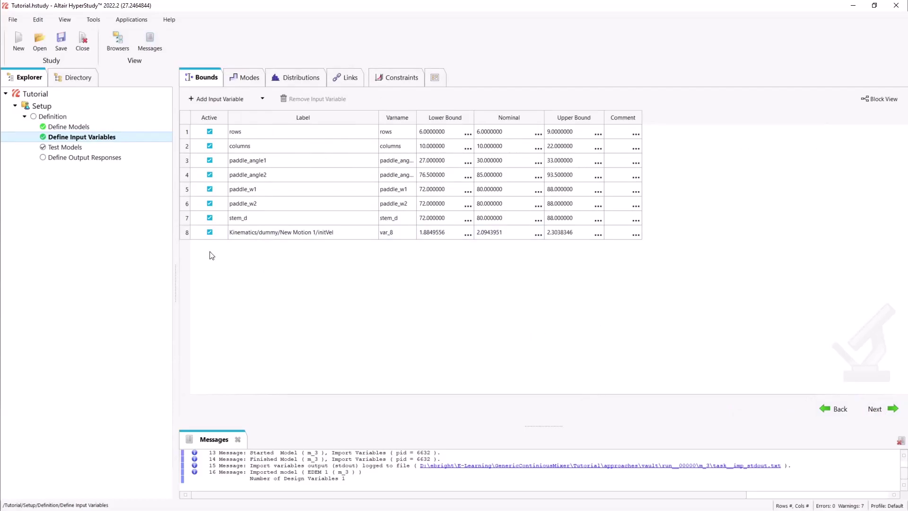
# In the model resources, link Operator 1's GenericContiniousMixer.stl output to the EDEM 1 model
pyautogui.click(97, 126)
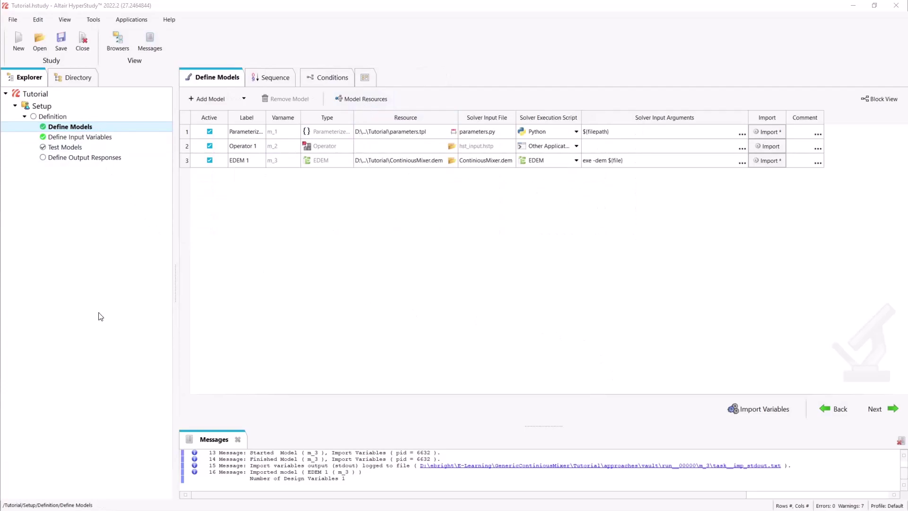
pyautogui.click(361, 99)
pyautogui.moveTo(473, 347); pyautogui.dragTo(471, 436)
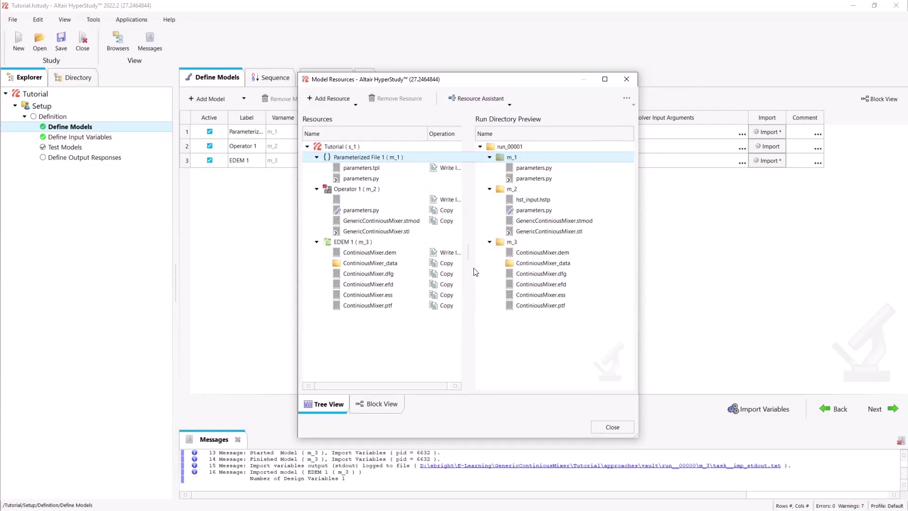
pyautogui.moveTo(473, 271); pyautogui.dragTo(498, 265)
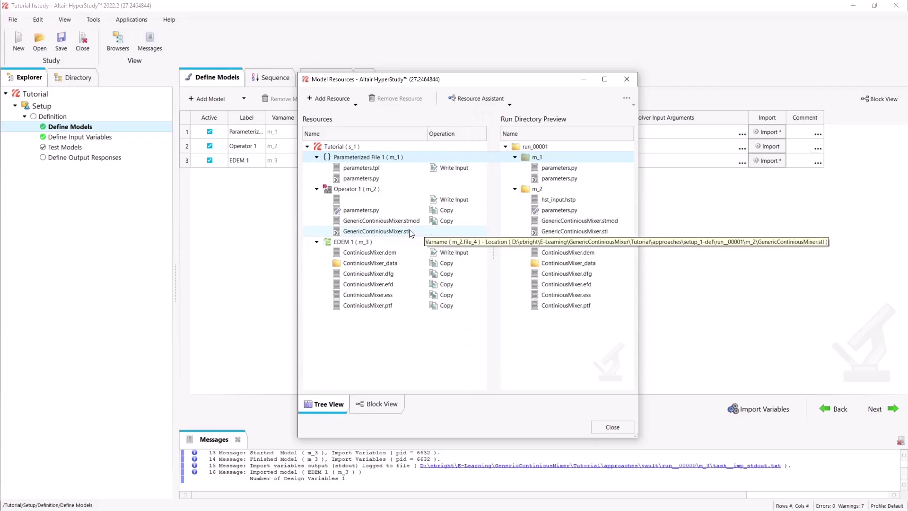
pyautogui.rightClick(396, 242)
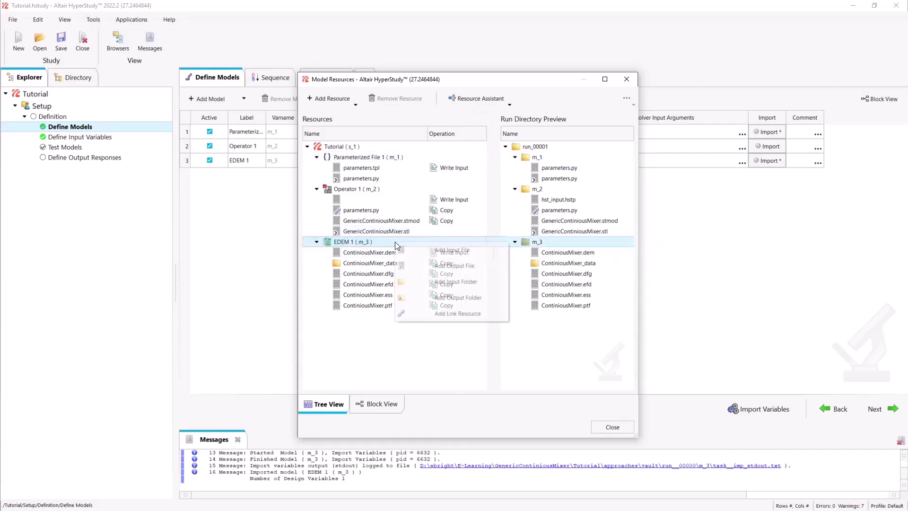
pyautogui.click(444, 315)
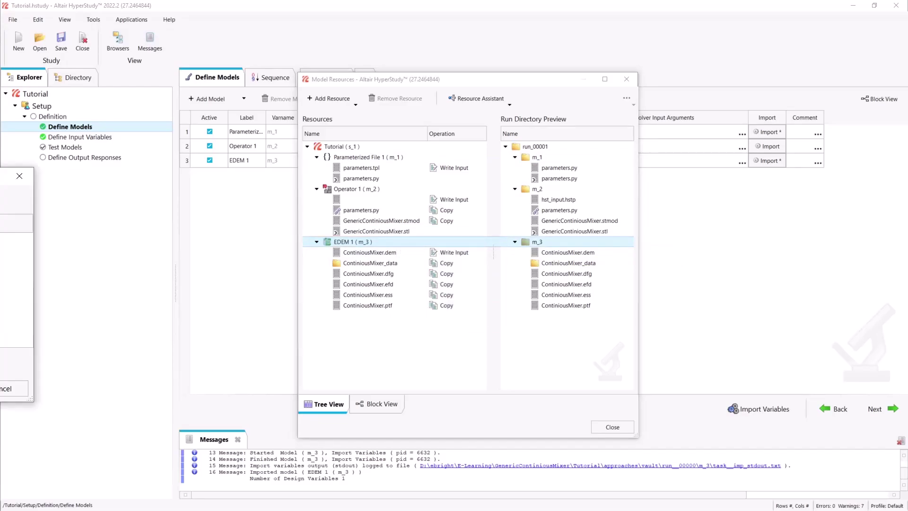
pyautogui.click(538, 197)
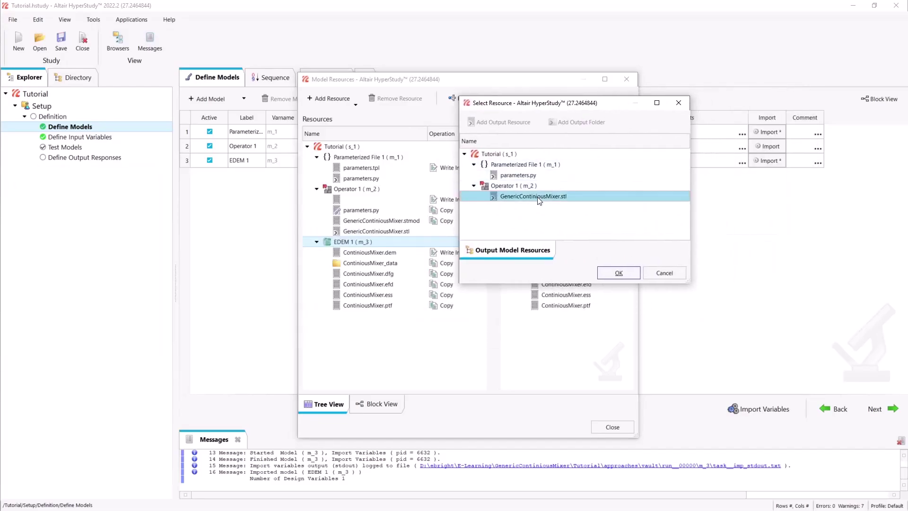
pyautogui.click(619, 274)
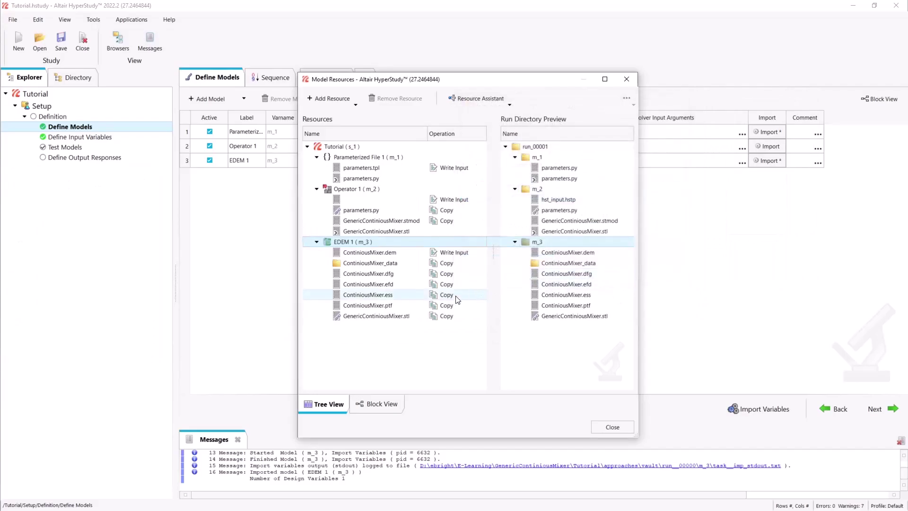
# Add rgconfig.txt as an input file of the EDEM 1 model and set its operation to Copy
pyautogui.rightClick(368, 243)
pyautogui.click(386, 251)
pyautogui.scroll(-1, 509, 285)
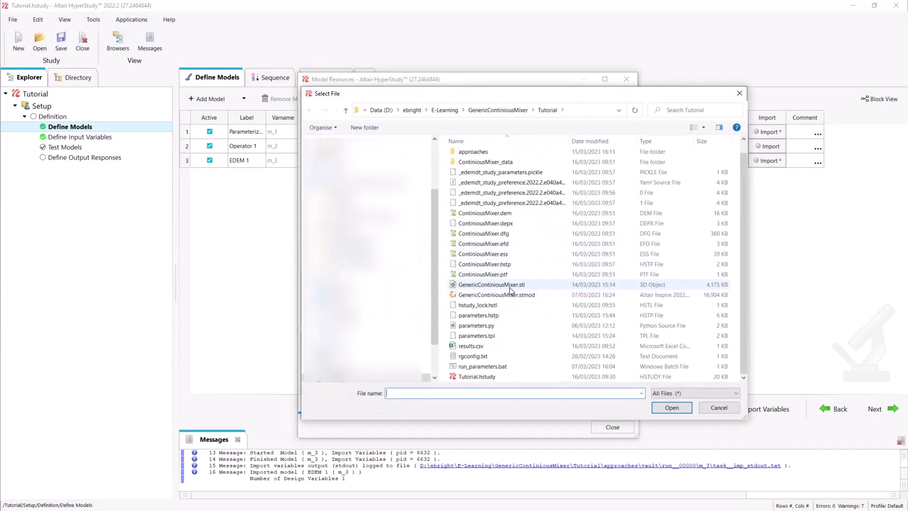
pyautogui.click(497, 356)
pyautogui.click(662, 406)
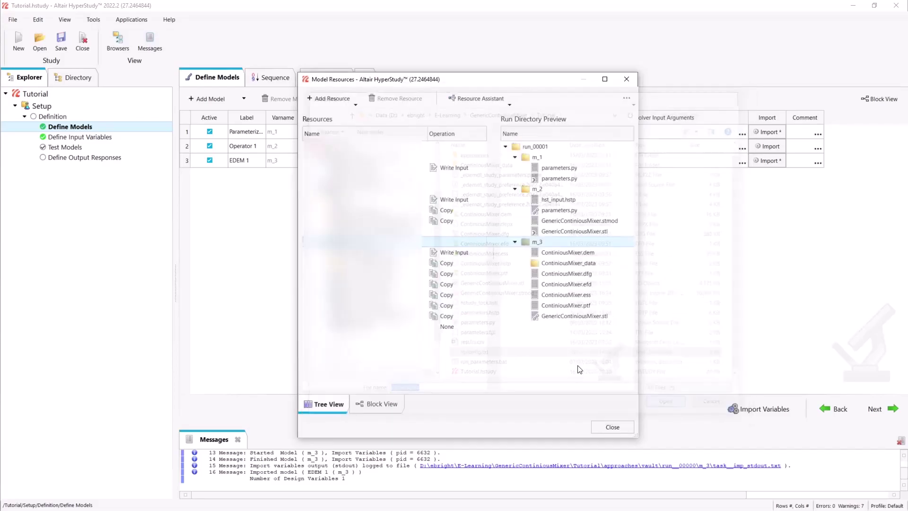
pyautogui.click(453, 326)
pyautogui.click(453, 359)
pyautogui.click(421, 353)
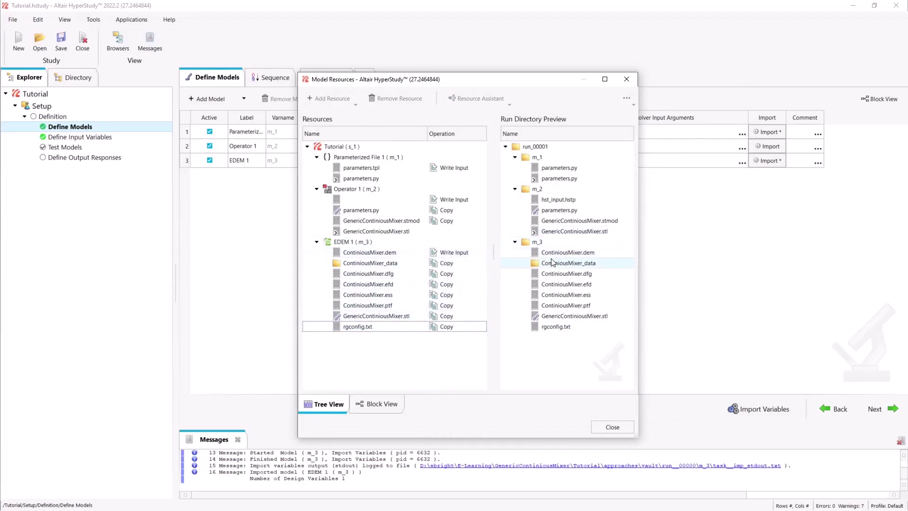
pyautogui.click(612, 427)
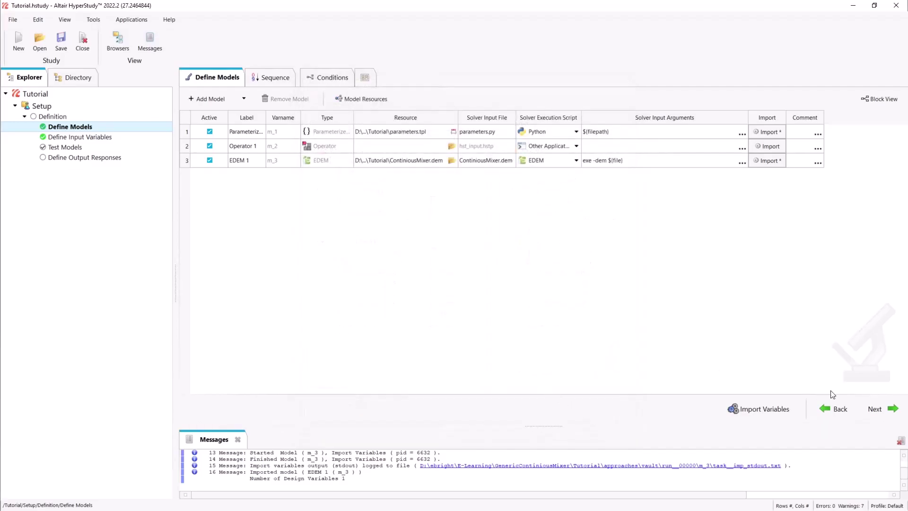
# Proceed past the input variables to the model tests and run the study definition
pyautogui.click(876, 410)
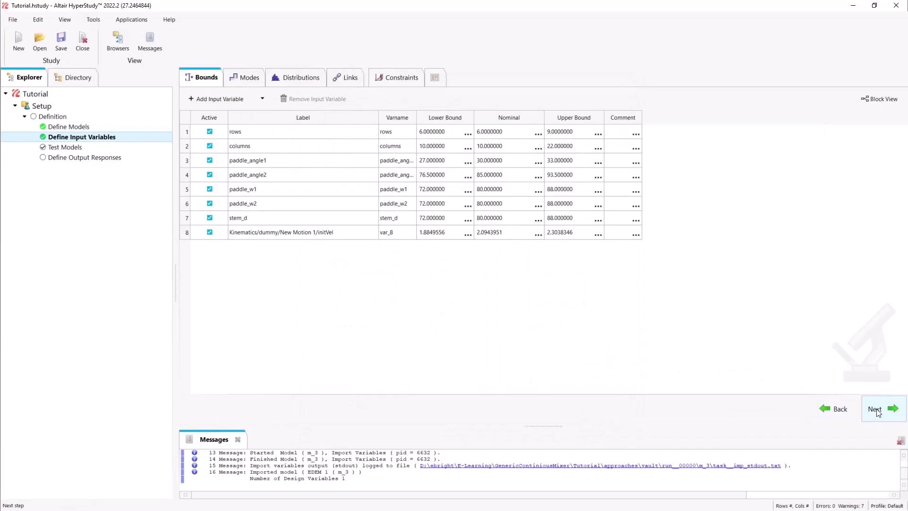
pyautogui.click(876, 409)
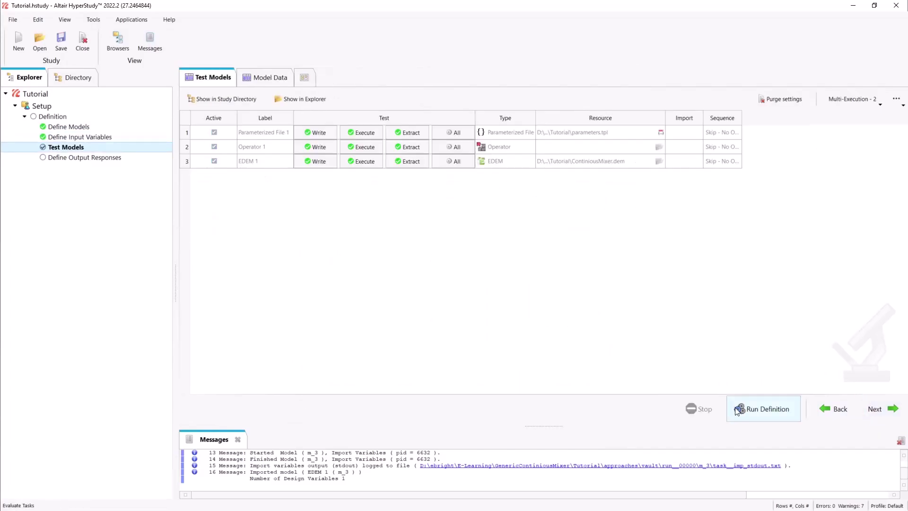
pyautogui.click(752, 412)
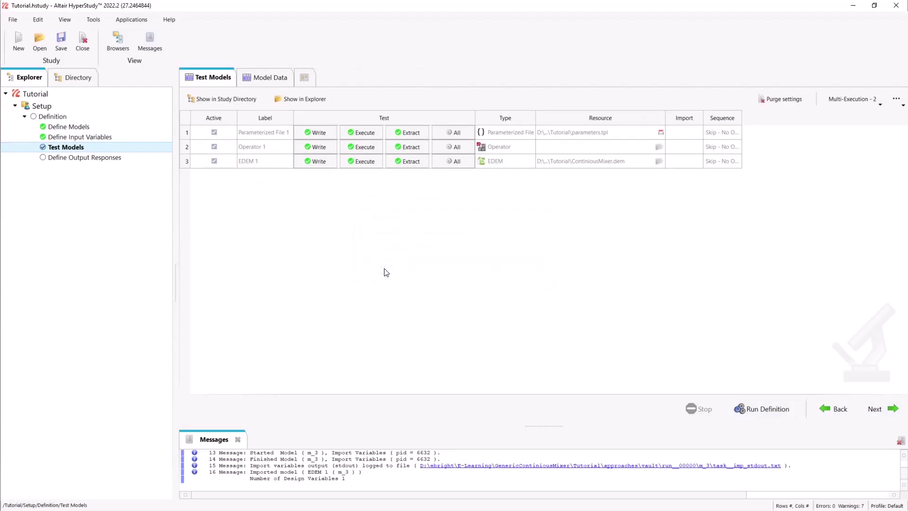
pyautogui.click(386, 269)
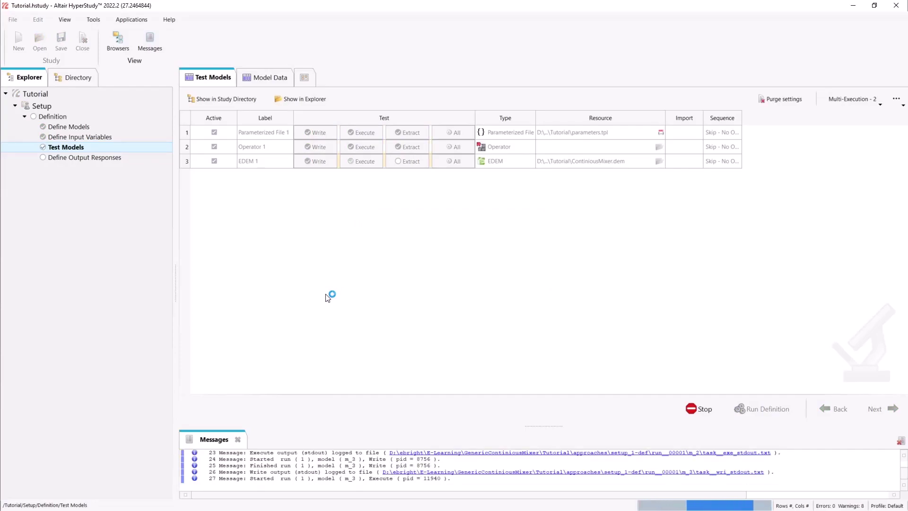
# Examine the ContiniousMixer_data output folder inside run__00001's m_3 folder while the definition runs
pyautogui.click(302, 100)
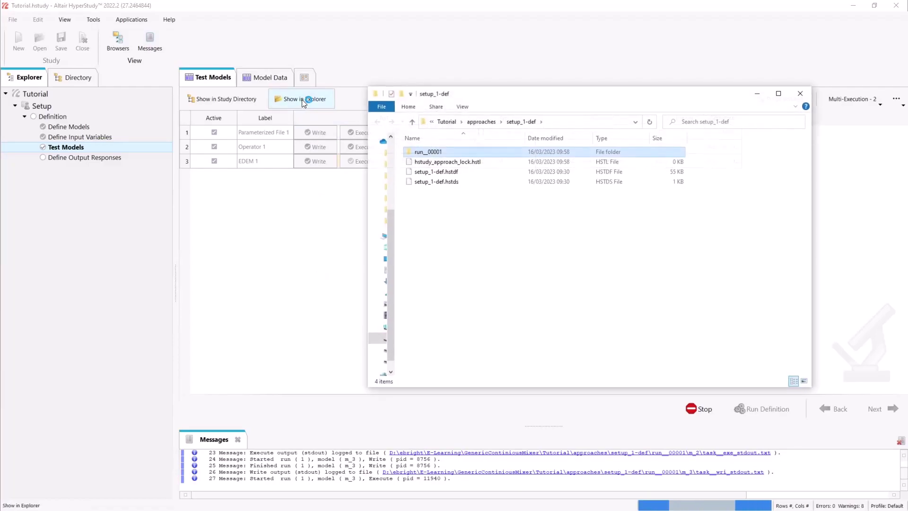
pyautogui.doubleClick(477, 153)
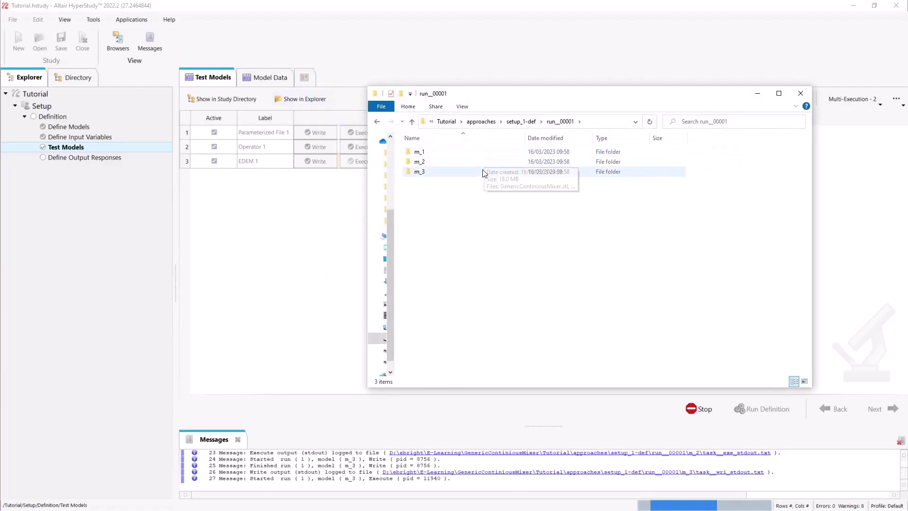
pyautogui.doubleClick(482, 173)
pyautogui.doubleClick(480, 153)
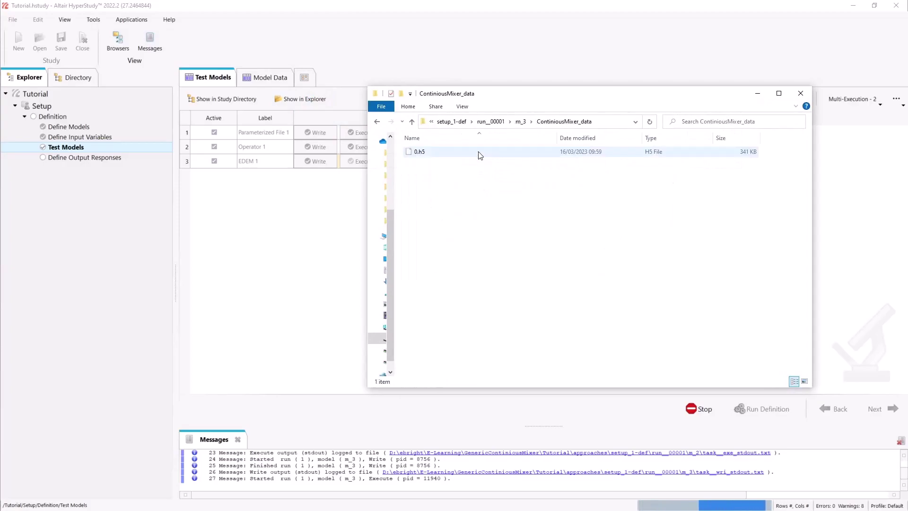
pyautogui.moveTo(506, 98); pyautogui.dragTo(589, 106)
pyautogui.moveTo(480, 191); pyautogui.dragTo(484, 192)
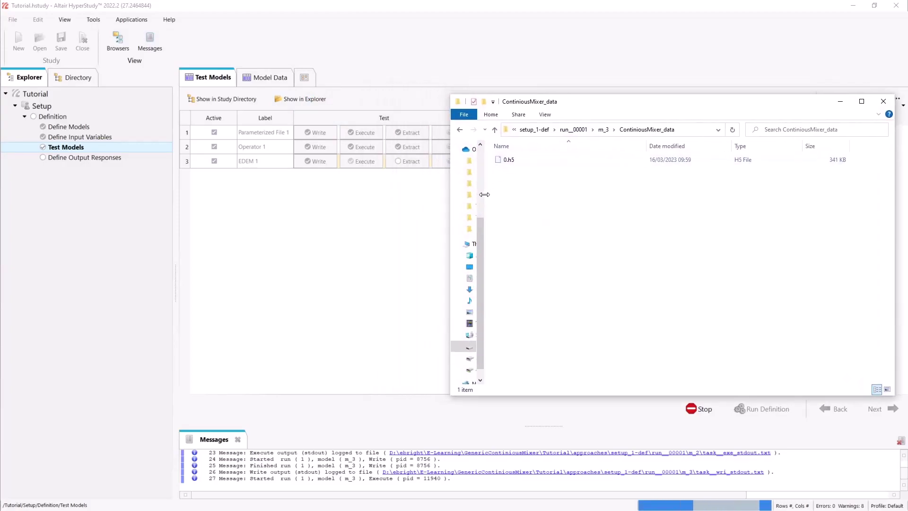
pyautogui.moveTo(895, 229); pyautogui.dragTo(846, 229)
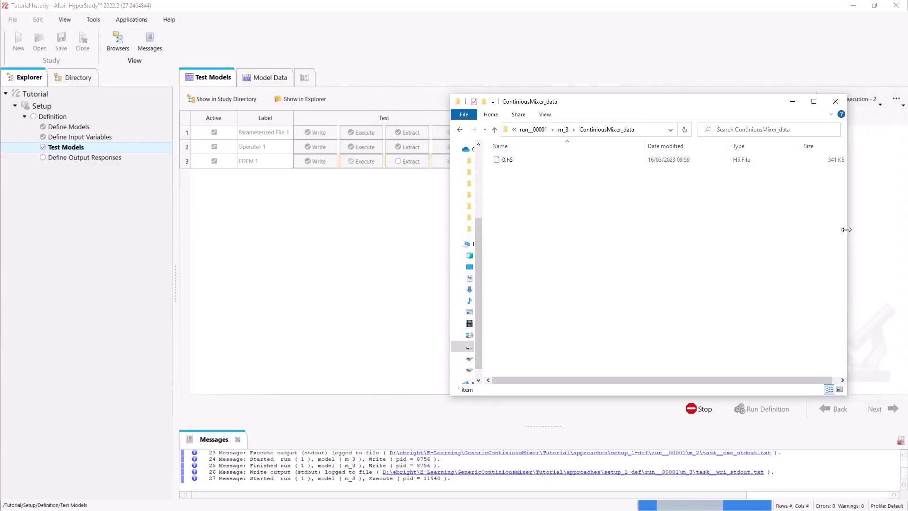
pyautogui.click(460, 130)
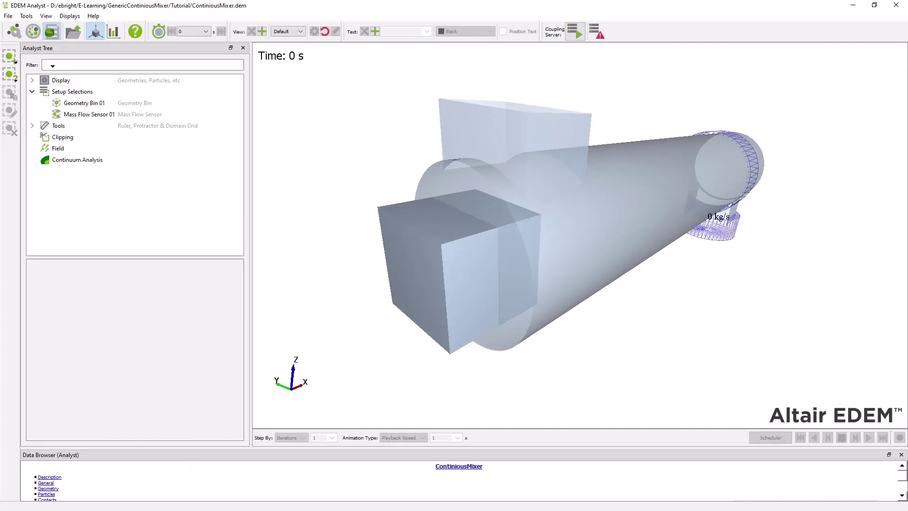
# Load the m_3 run's ContiniousMixer.dem into EDEM, inspect the replaced mixer geometry in the Analyst, and close EDEM
pyautogui.hotkey('alt', 'Tab')
pyautogui.click(577, 170)
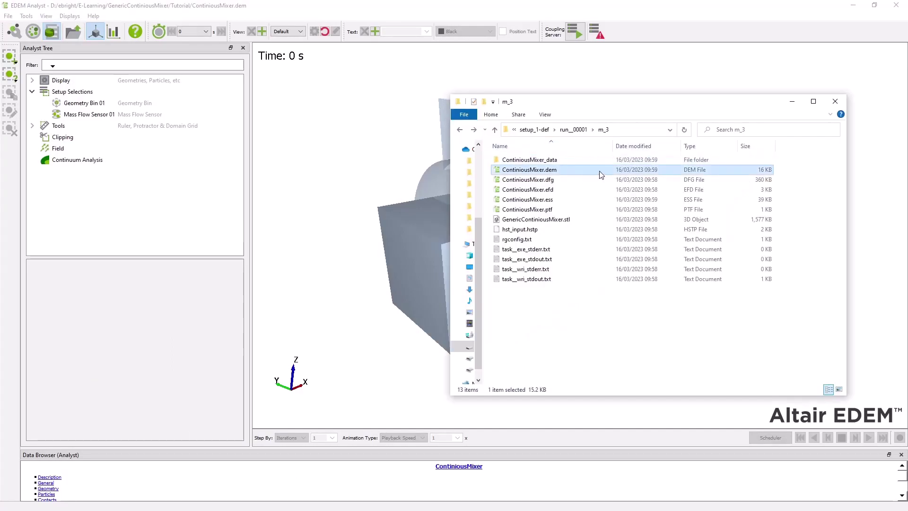
pyautogui.moveTo(601, 174); pyautogui.dragTo(363, 174)
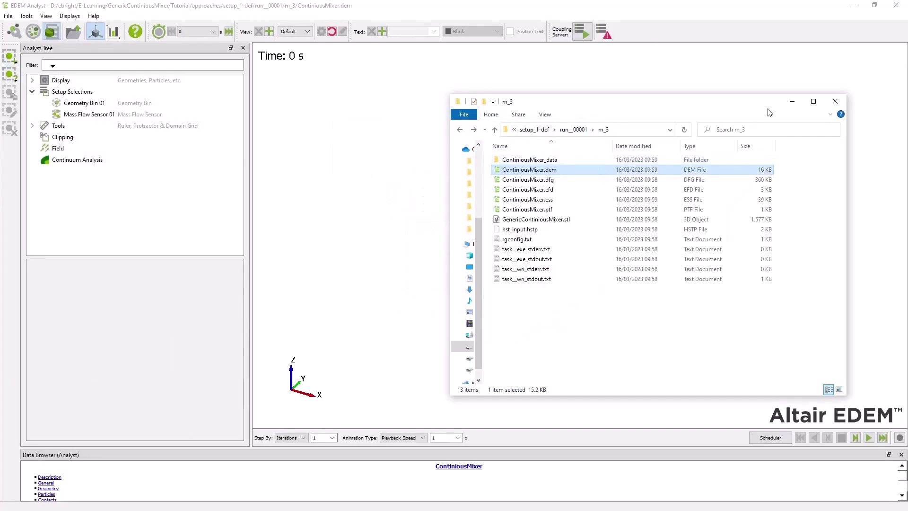
pyautogui.click(791, 101)
pyautogui.scroll(3, 536, 220)
pyautogui.moveTo(533, 316); pyautogui.dragTo(860, 238)
pyautogui.moveTo(428, 225); pyautogui.dragTo(512, 222)
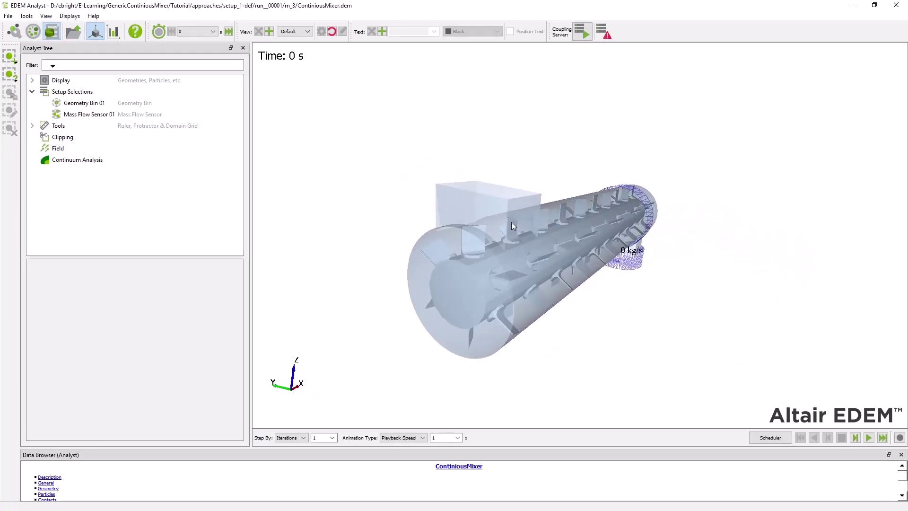
pyautogui.click(895, 9)
# Reopen the study's run__00001 folder and check the simulation data saved for the m_3 model
pyautogui.click(304, 99)
pyautogui.click(532, 175)
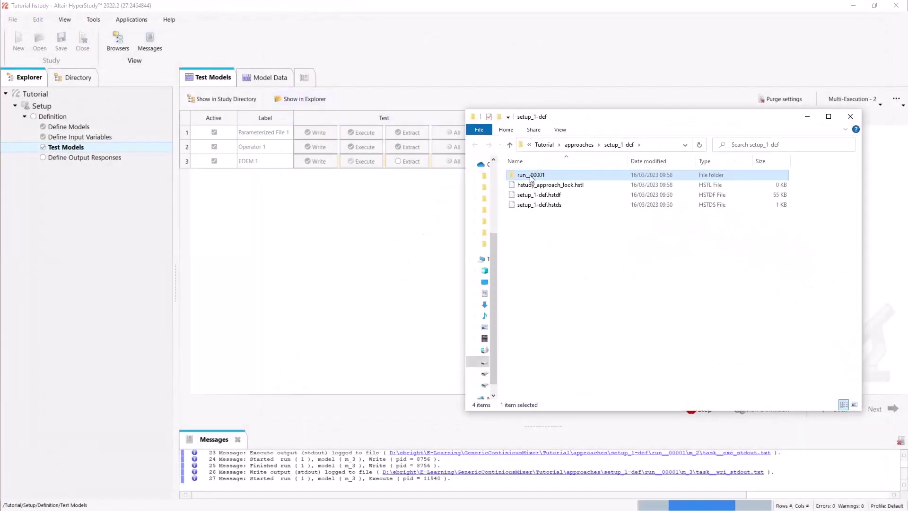
pyautogui.doubleClick(530, 176)
pyautogui.doubleClick(534, 195)
pyautogui.doubleClick(538, 177)
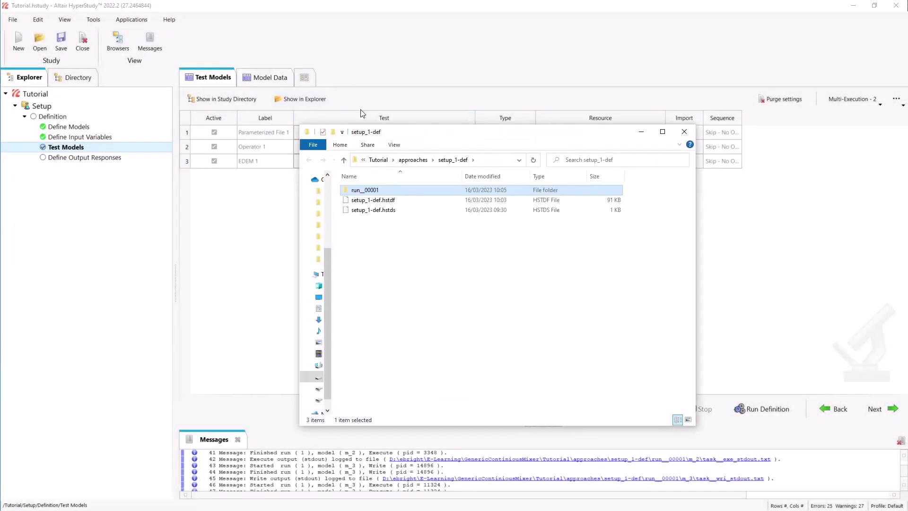
# Open results.csv from the m_3 folder of run__00001 in Excel, examine the exported query columns, and close it
pyautogui.doubleClick(379, 191)
pyautogui.doubleClick(407, 209)
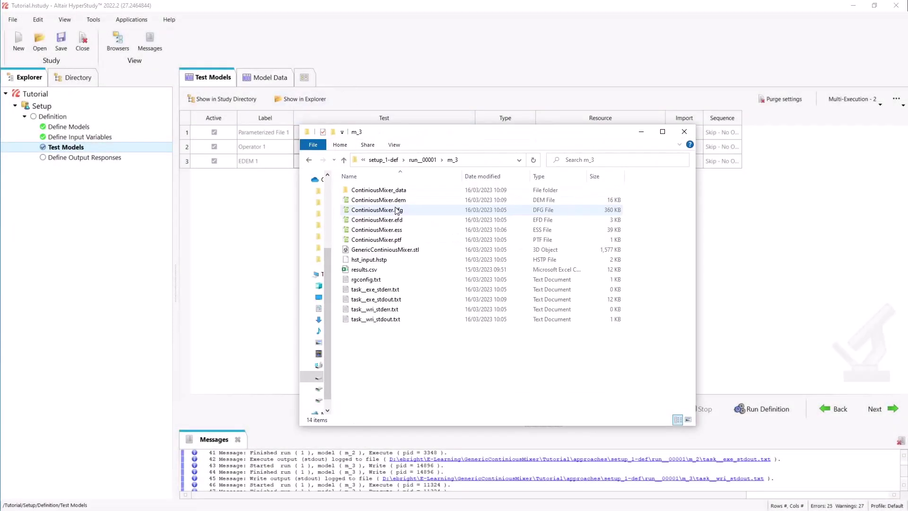
pyautogui.doubleClick(400, 272)
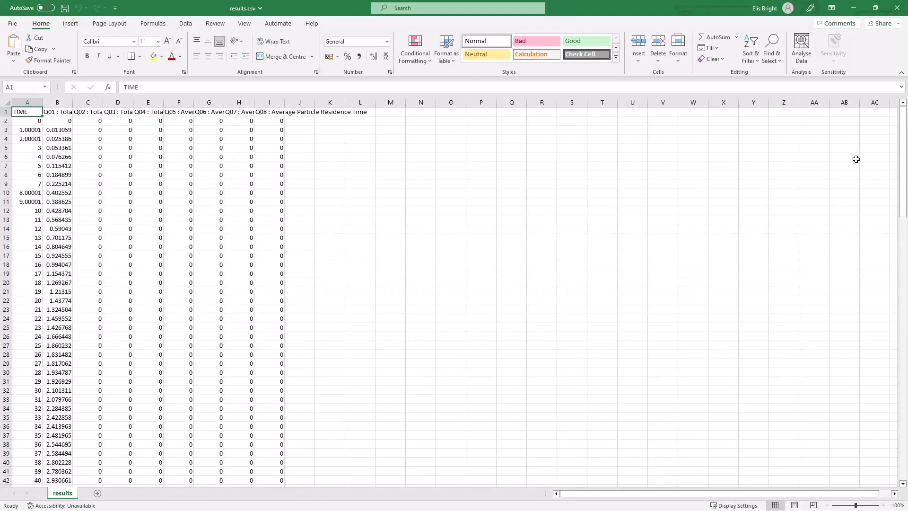
pyautogui.moveTo(904, 118)
pyautogui.mouseDown()
pyautogui.moveTo(907, 418)
pyautogui.moveTo(905, 107)
pyautogui.mouseUp()
pyautogui.click(897, 7)
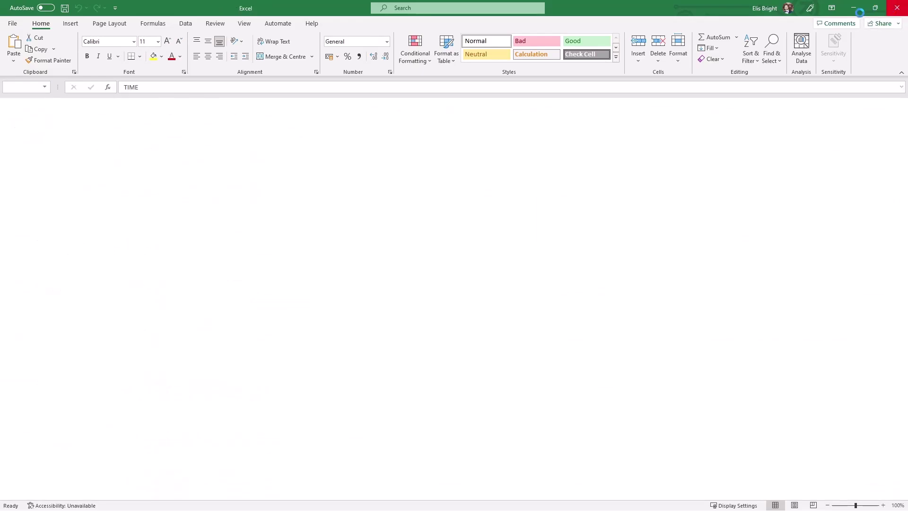
# Add a data source to the study's output responses and set its tool to Read Simulation
pyautogui.moveTo(640, 137); pyautogui.dragTo(637, 138)
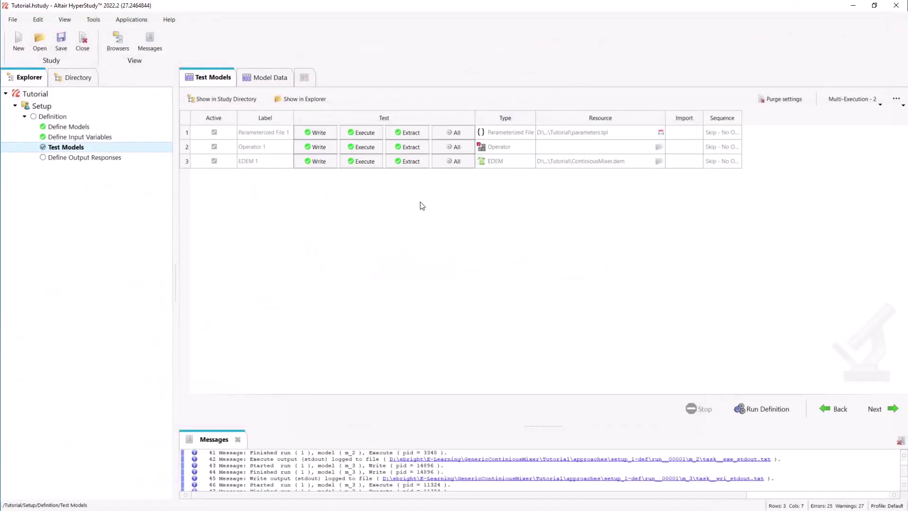
pyautogui.click(126, 158)
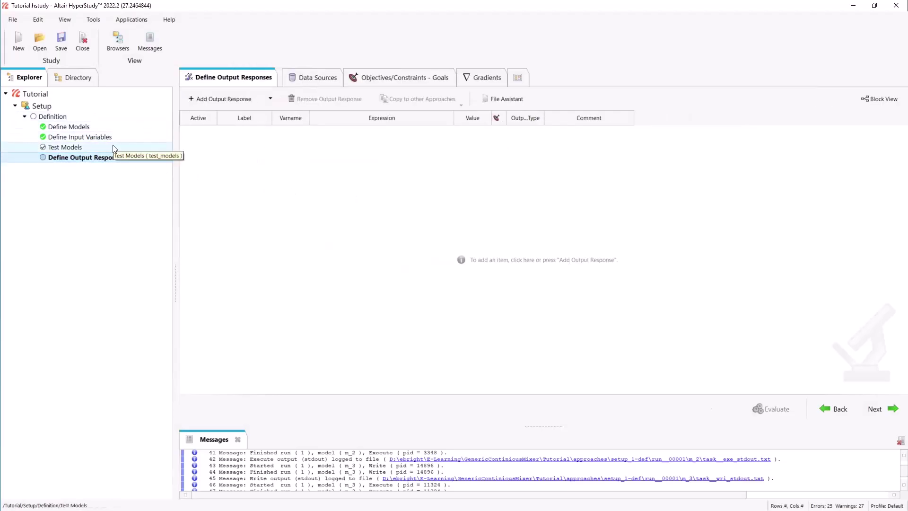
pyautogui.click(320, 83)
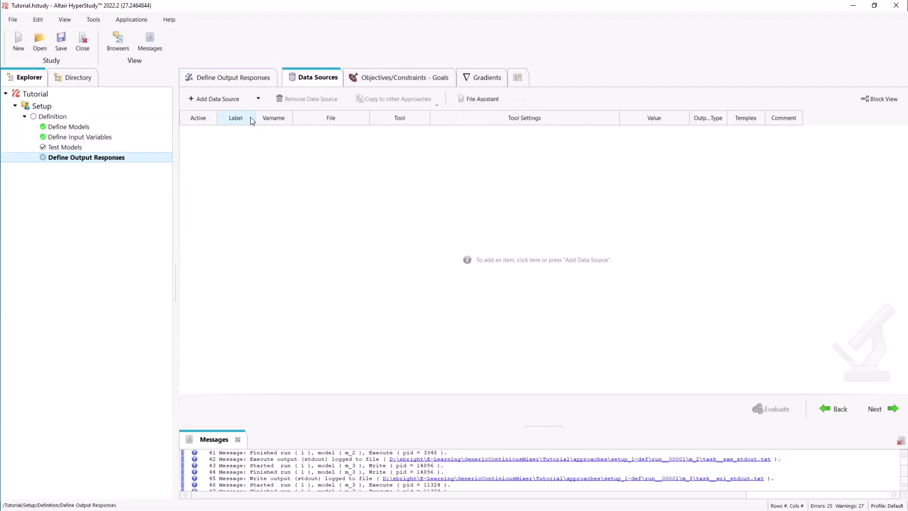
pyautogui.click(223, 101)
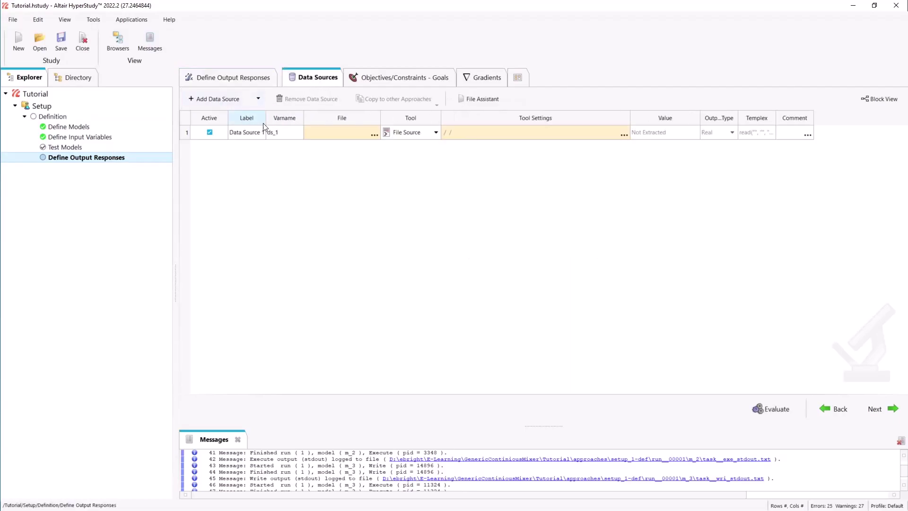
pyautogui.click(409, 132)
pyautogui.click(412, 133)
pyautogui.click(405, 166)
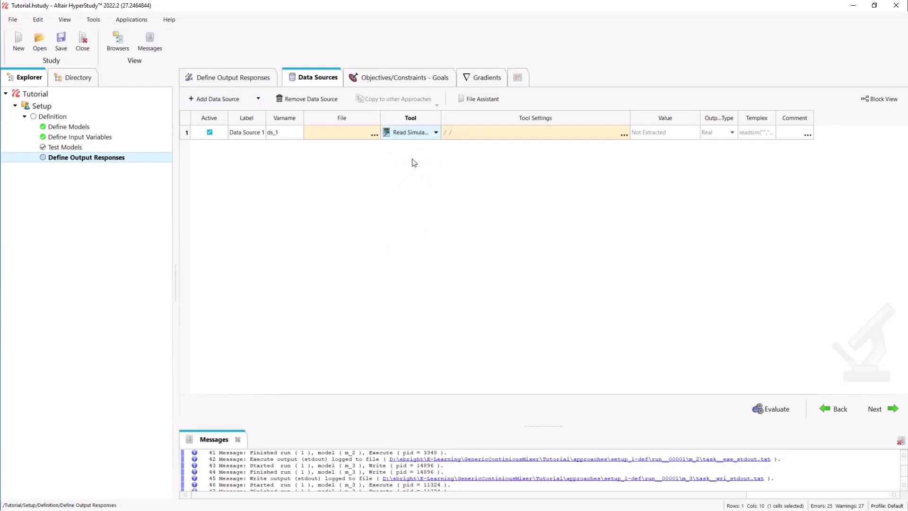
# Choose results.csv from the m_3 folder of run__00001 as the file for Data Source 1
pyautogui.click(374, 136)
pyautogui.click(680, 113)
pyautogui.click(599, 188)
pyautogui.doubleClick(596, 189)
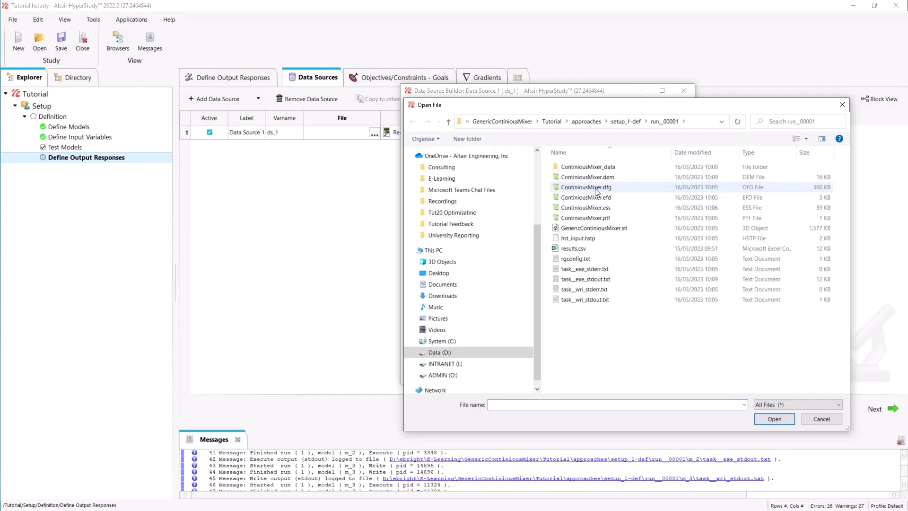
pyautogui.click(591, 249)
pyautogui.click(774, 419)
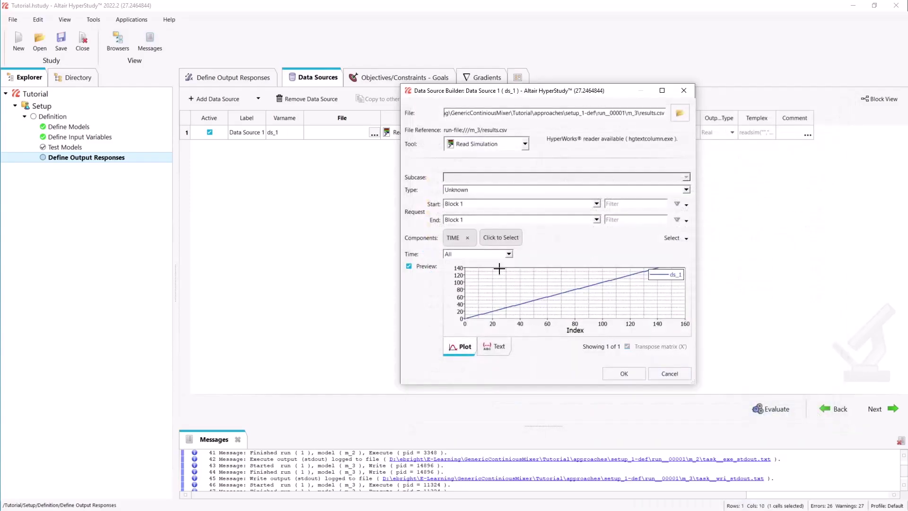
# Replace the TIME component with Q01 : Total Geometry Torque Magnitude and set a custom time range from 110 to 140
pyautogui.click(470, 237)
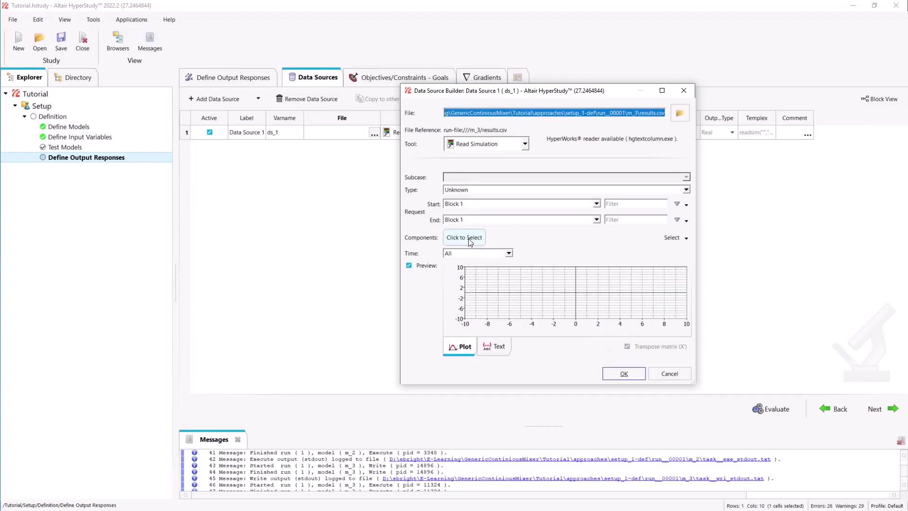
pyautogui.click(471, 239)
pyautogui.click(477, 268)
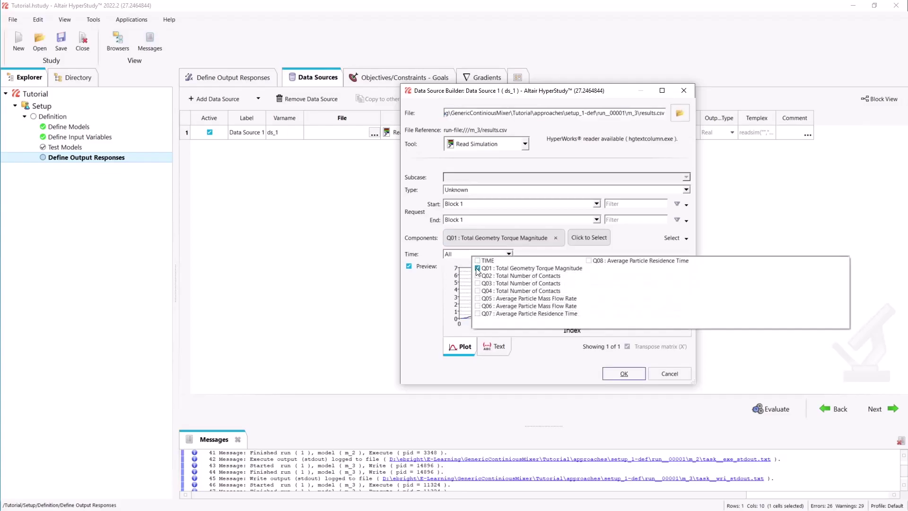
pyautogui.click(569, 252)
pyautogui.click(508, 253)
pyautogui.click(475, 324)
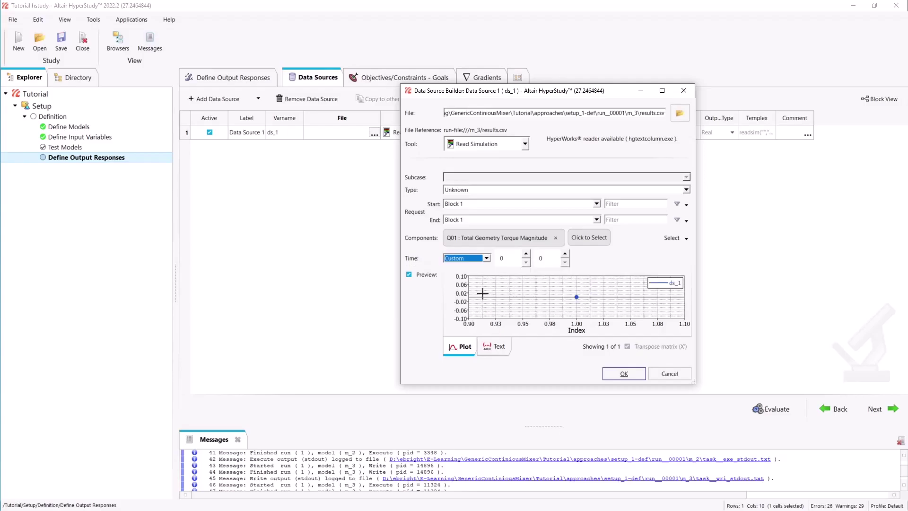
pyautogui.write('110')
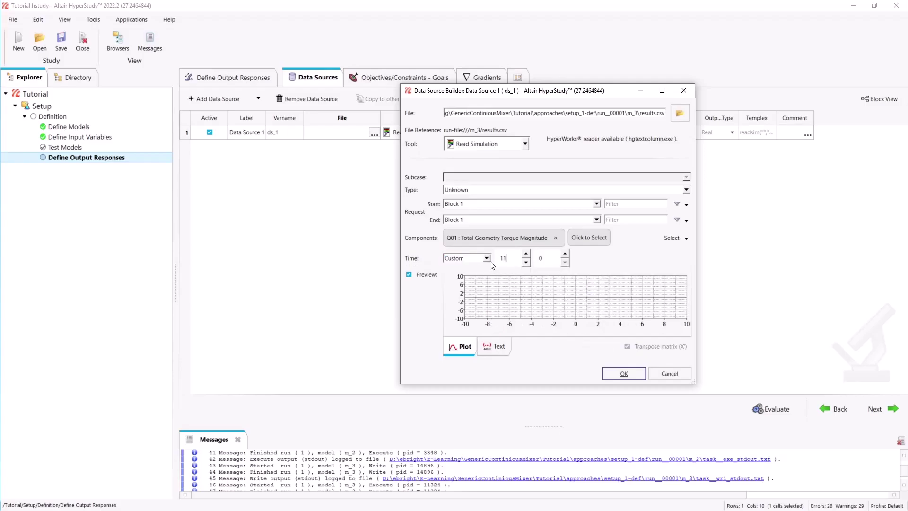
pyautogui.press('Tab')
pyautogui.write('140')
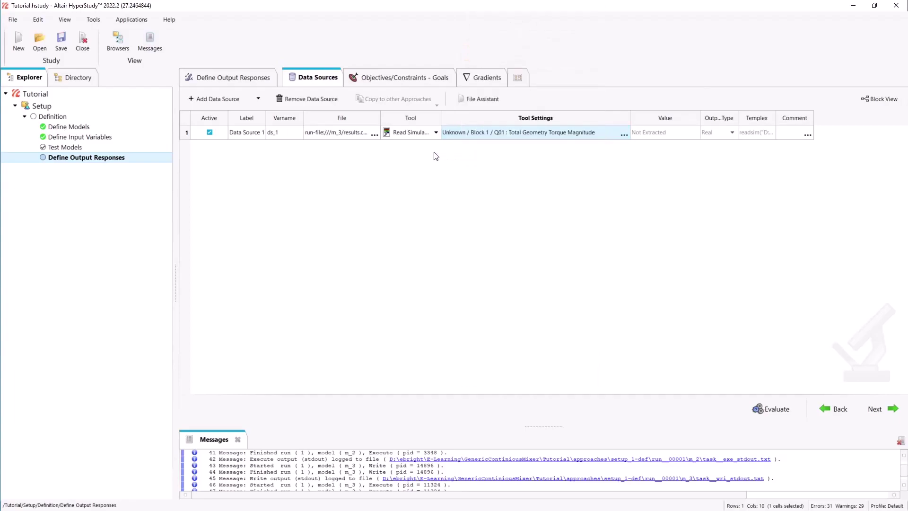
# Add seven more data sources below Data Source 1
pyautogui.click(259, 99)
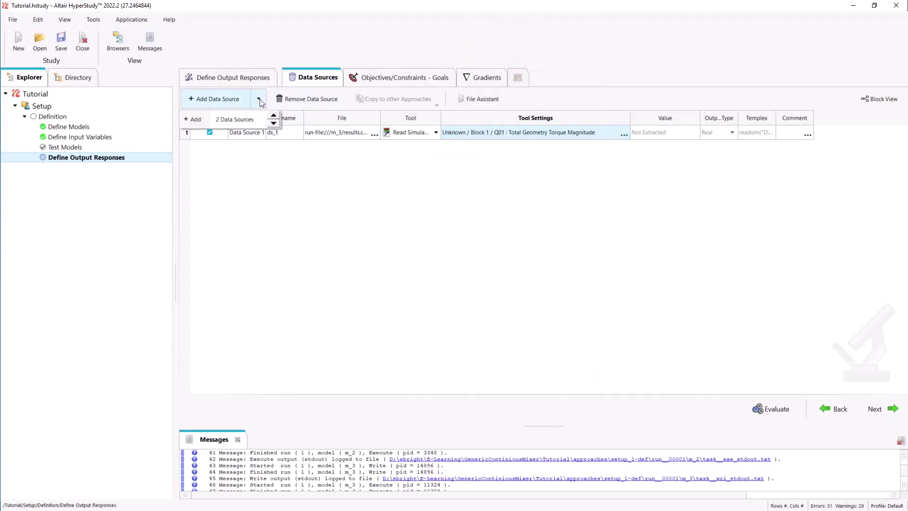
pyautogui.click(273, 116)
pyautogui.click(274, 116)
pyautogui.click(274, 116)
pyautogui.click(193, 119)
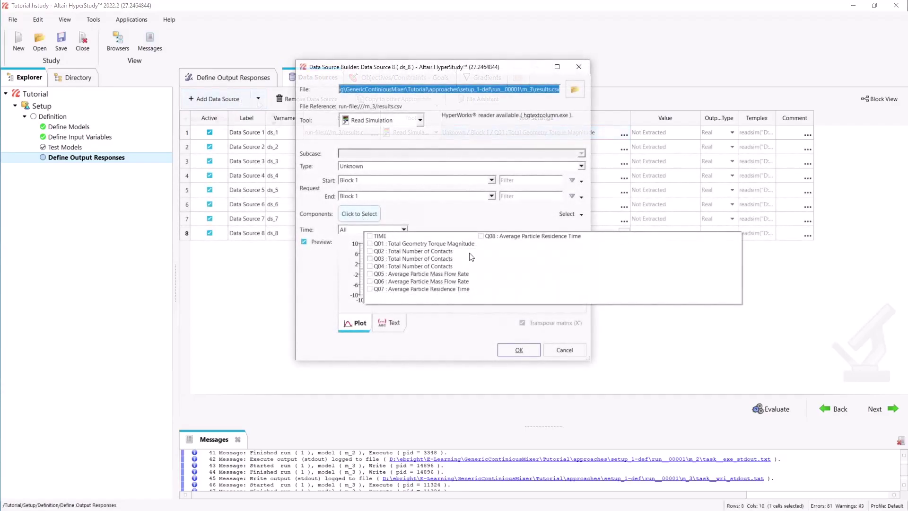
# Assign Q08 : Average Particle Residence Time to Data Source 8 with a custom time range from 110 to 140
pyautogui.click(480, 236)
pyautogui.click(513, 221)
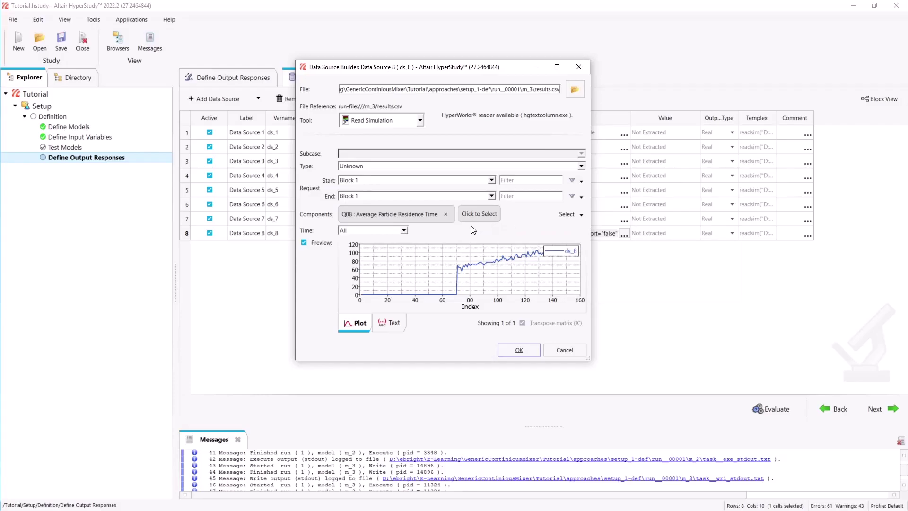
pyautogui.click(403, 231)
pyautogui.click(369, 296)
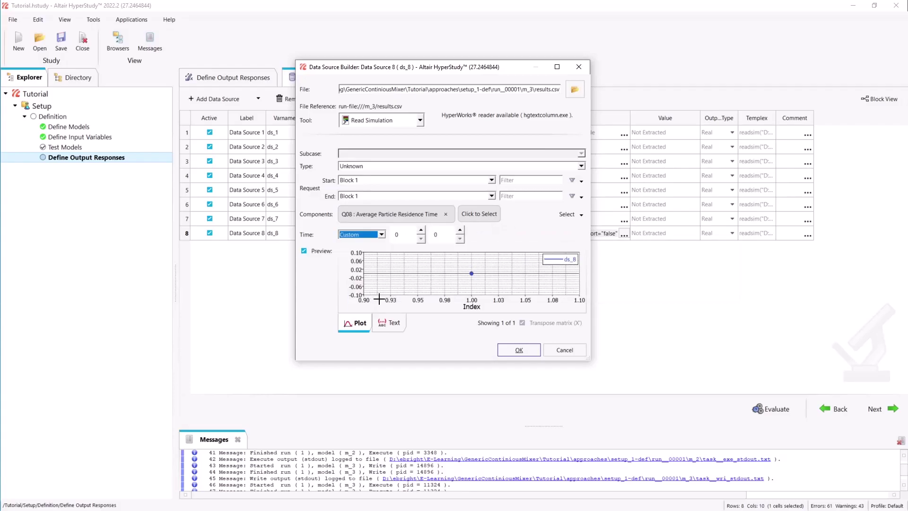
pyautogui.click(404, 236)
pyautogui.write('140')
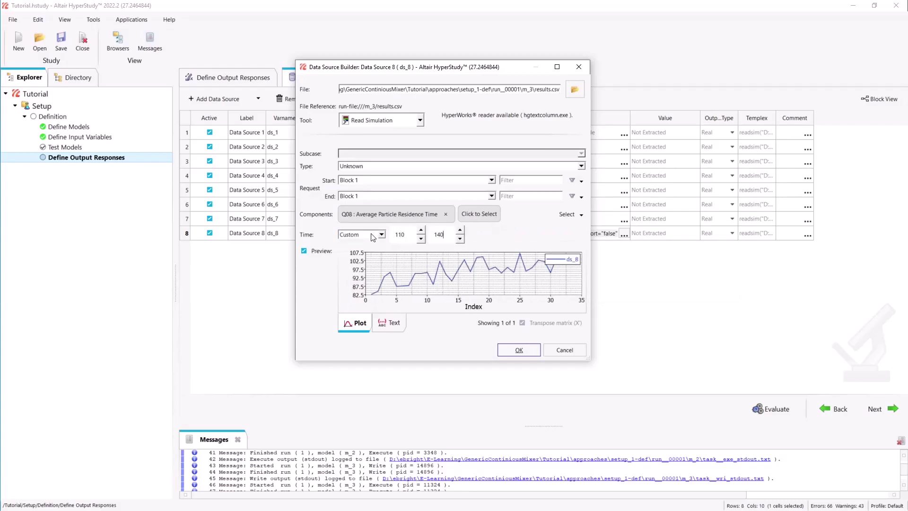
pyautogui.click(510, 350)
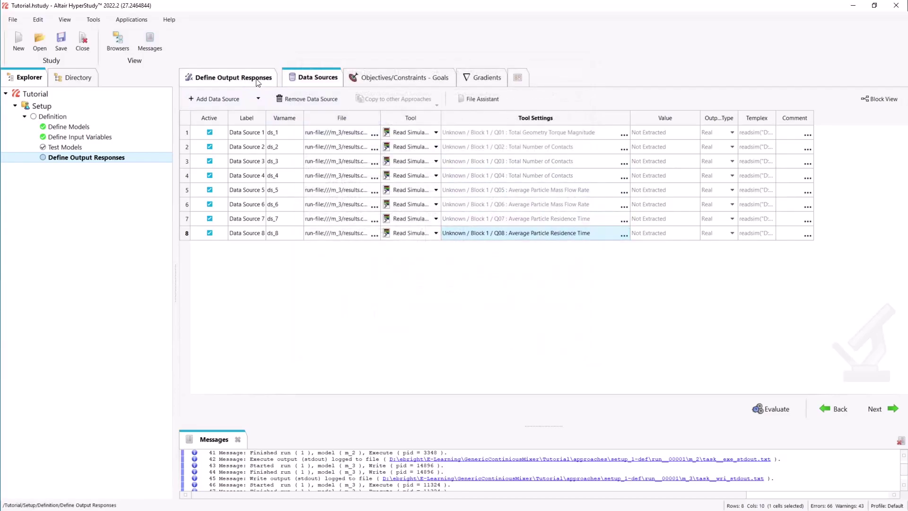
# Add eight output responses to the study definition
pyautogui.click(255, 81)
pyautogui.click(270, 99)
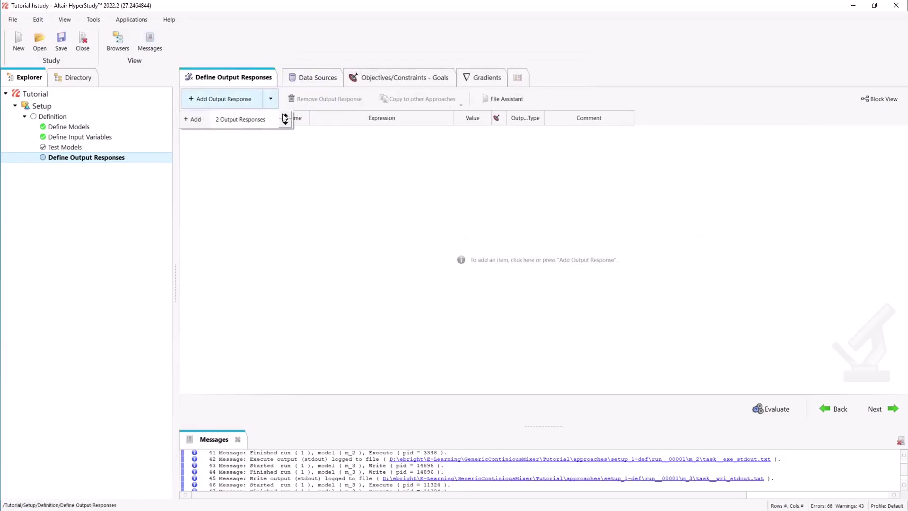
pyautogui.click(284, 115)
pyautogui.click(284, 115)
pyautogui.click(284, 115)
pyautogui.click(285, 115)
pyautogui.click(284, 115)
pyautogui.click(284, 115)
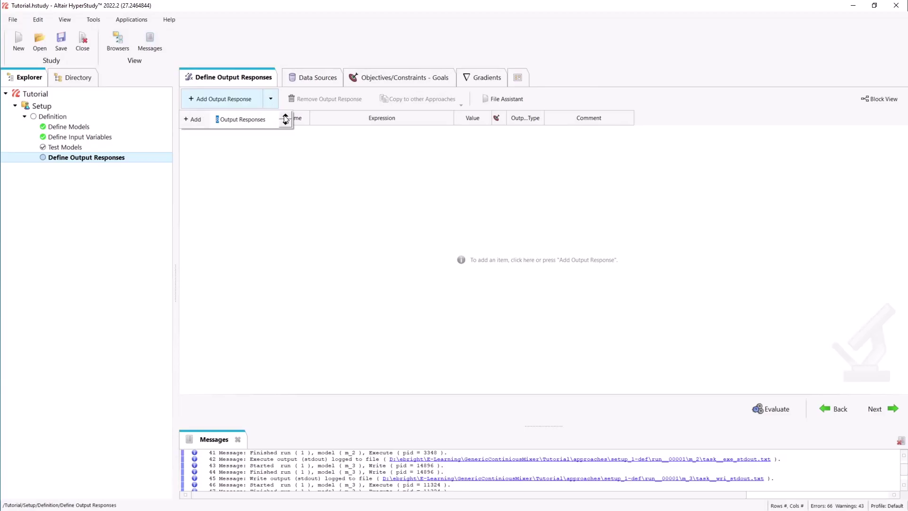
pyautogui.click(193, 119)
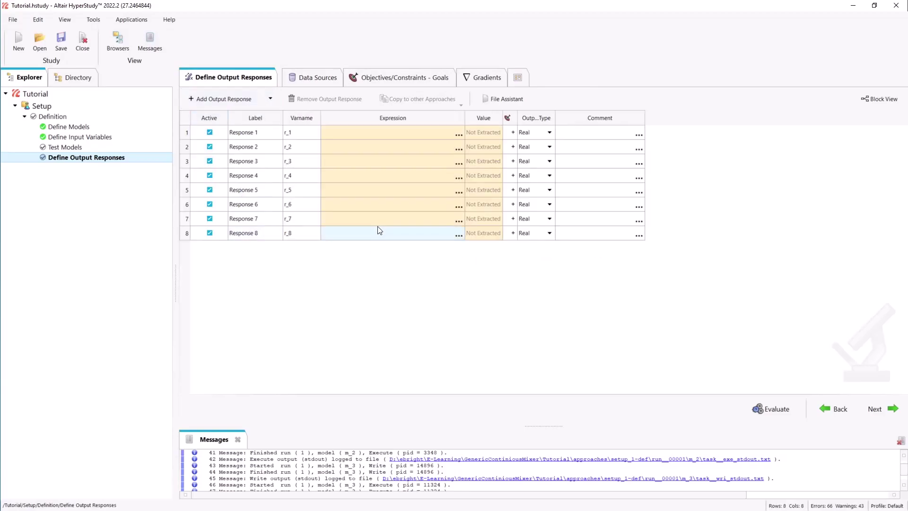
# Enter mean(ds_1) as Response 1's expression and copy it into the expressions of the responses below
pyautogui.click(381, 135)
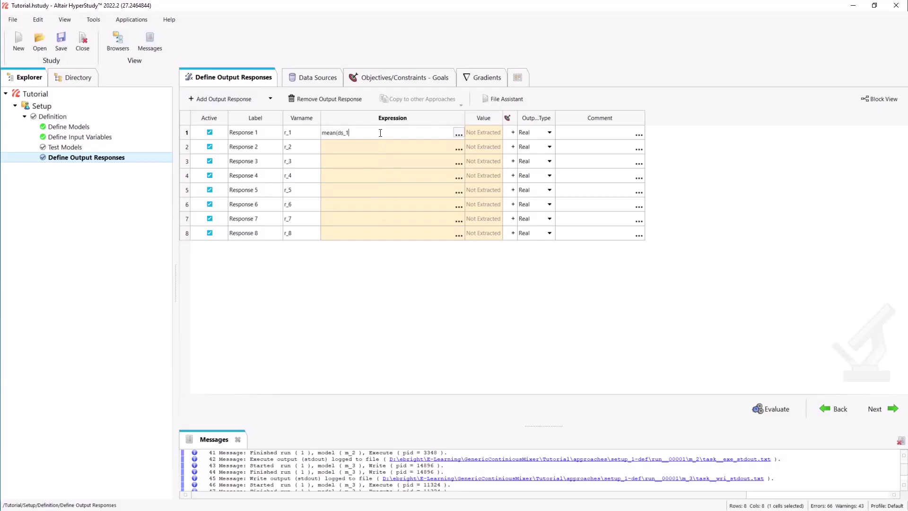
pyautogui.press('Return')
pyautogui.doubleClick(379, 133)
pyautogui.hotkey('ctrl', 'c')
pyautogui.click(359, 145)
pyautogui.hotkey('ctrl', 'v')
pyautogui.click(357, 161)
pyautogui.hotkey('ctrl', 'v')
pyautogui.click(353, 177)
pyautogui.hotkey('ctrl', 'v')
# Renumber the copied expressions so Responses 2 to 8 use mean(ds_2) through mean(ds_8)
pyautogui.moveTo(351, 147); pyautogui.dragTo(346, 219)
pyautogui.write('2345')
pyautogui.click(353, 206)
pyautogui.write('67')
pyautogui.click(354, 233)
pyautogui.press('Return')
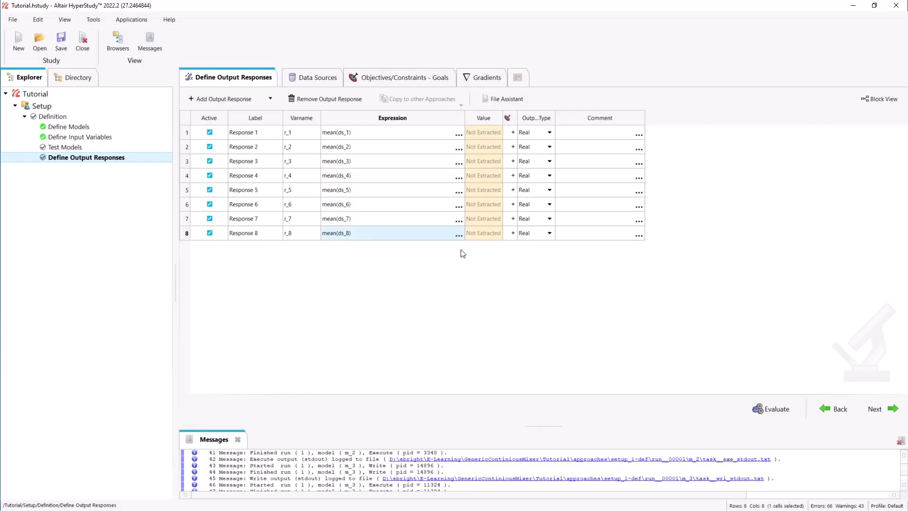
# Evaluate the eight output responses and widen the Value column
pyautogui.click(762, 407)
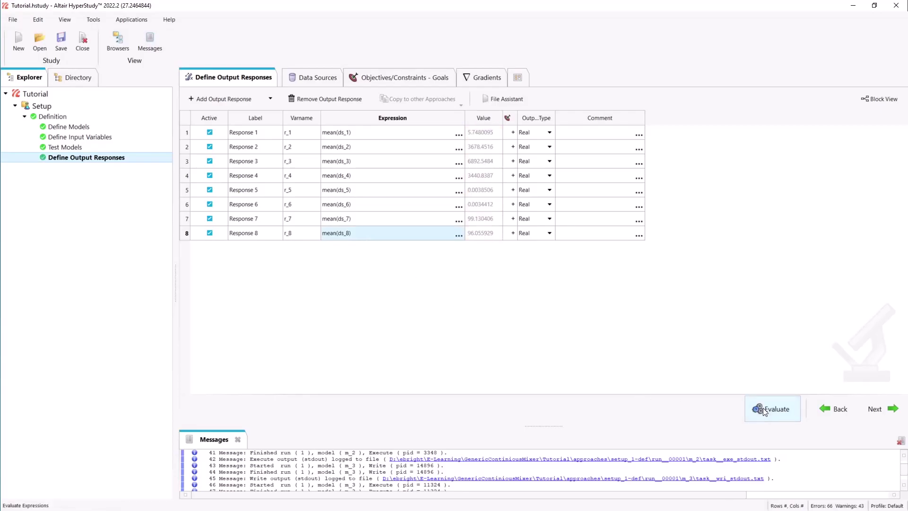
pyautogui.moveTo(503, 119); pyautogui.dragTo(549, 122)
pyautogui.click(518, 289)
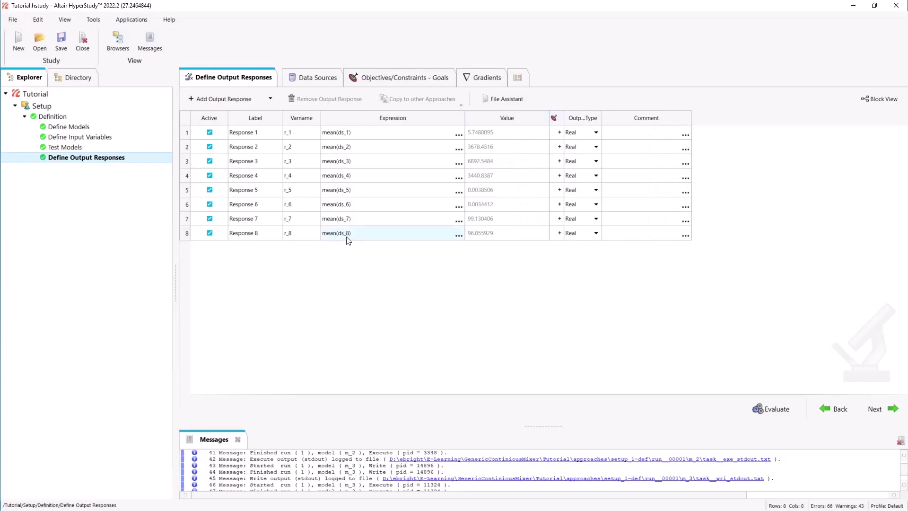
# Label the first four responses Torque, P1P1, P1P2 and P2P2
pyautogui.doubleClick(264, 134)
pyautogui.write('Torque')
pyautogui.doubleClick(260, 147)
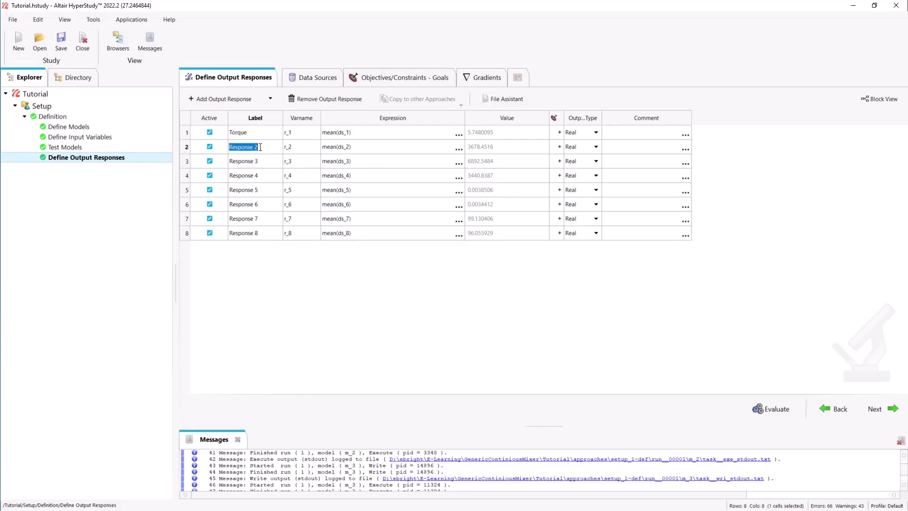
pyautogui.write('P1P1')
pyautogui.doubleClick(259, 160)
pyautogui.write('P1P2')
pyautogui.doubleClick(259, 175)
pyautogui.write('P2P2')
# Label Responses 5 to 8 as P1 Mass FLow, P2 Mass FLow, P1 Residence Time and P2 Residence Time
pyautogui.doubleClick(255, 189)
pyautogui.write('P1 Mass FLow')
pyautogui.click(263, 200)
pyautogui.doubleClick(262, 200)
pyautogui.write('P2 Mass FLow')
pyautogui.doubleClick(257, 218)
pyautogui.write('P1 Residence Time')
pyautogui.doubleClick(256, 233)
pyautogui.hotkey('ctrl', 'v')
pyautogui.click(236, 233)
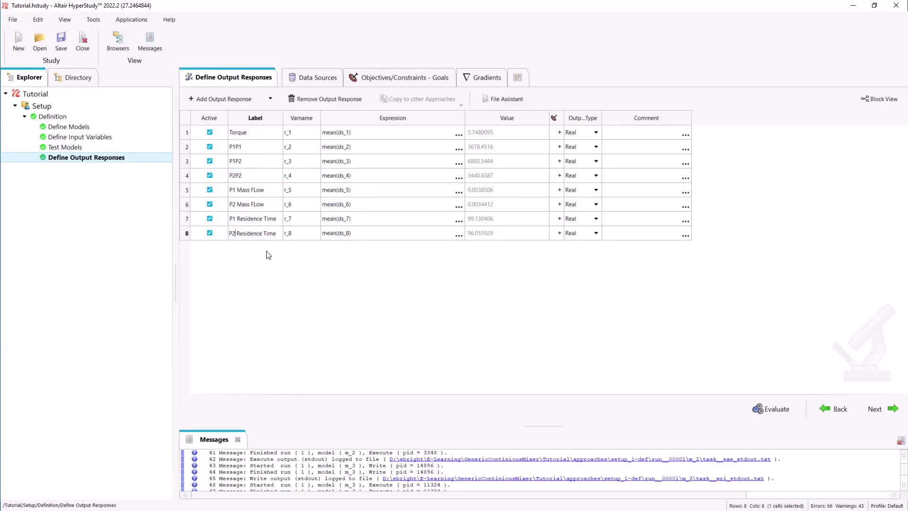
pyautogui.click(328, 277)
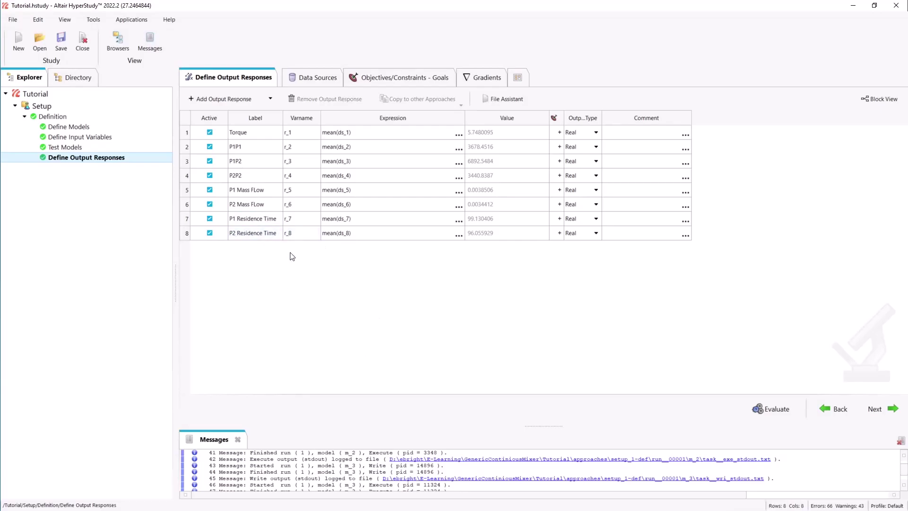
# Add a response labelled Segregation Index with the expression r_2/(r_2+r_3)+r_4/(r_4+r_3)
pyautogui.click(223, 98)
pyautogui.write('Segret')
pyautogui.click(354, 248)
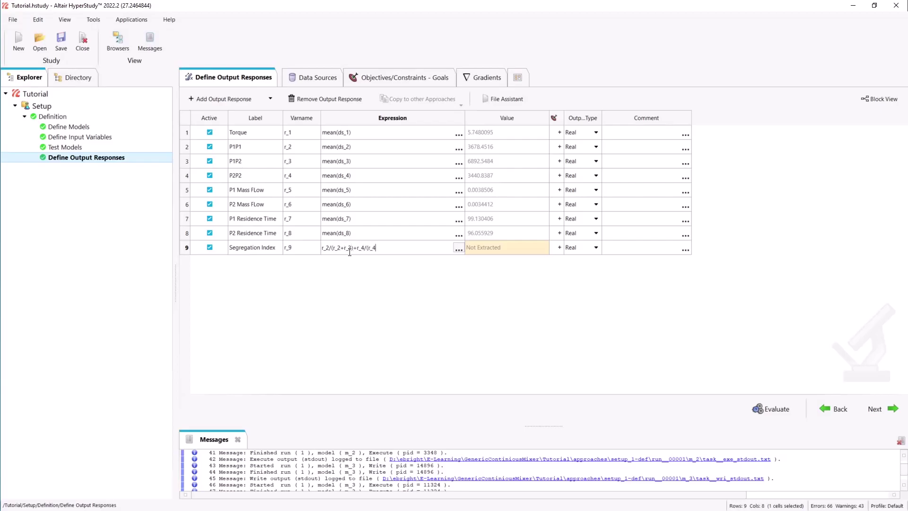
pyautogui.write('3)')
pyautogui.click(420, 292)
# Add a response labelled Total Mass Flow with the expression r_5+r_6 and evaluate the responses
pyautogui.click(224, 99)
pyautogui.doubleClick(259, 264)
pyautogui.write('Total Mass Flow')
pyautogui.click(358, 265)
pyautogui.write('r_5+')
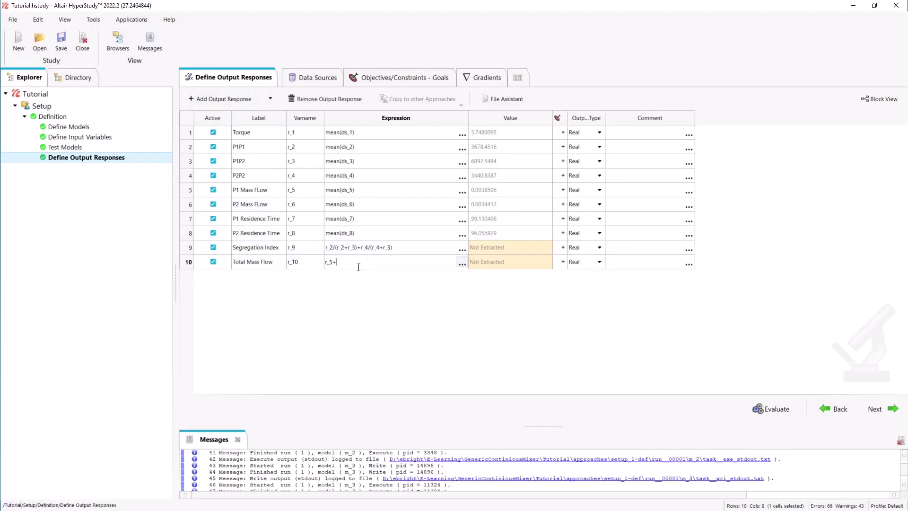
pyautogui.write('r_6')
pyautogui.click(771, 409)
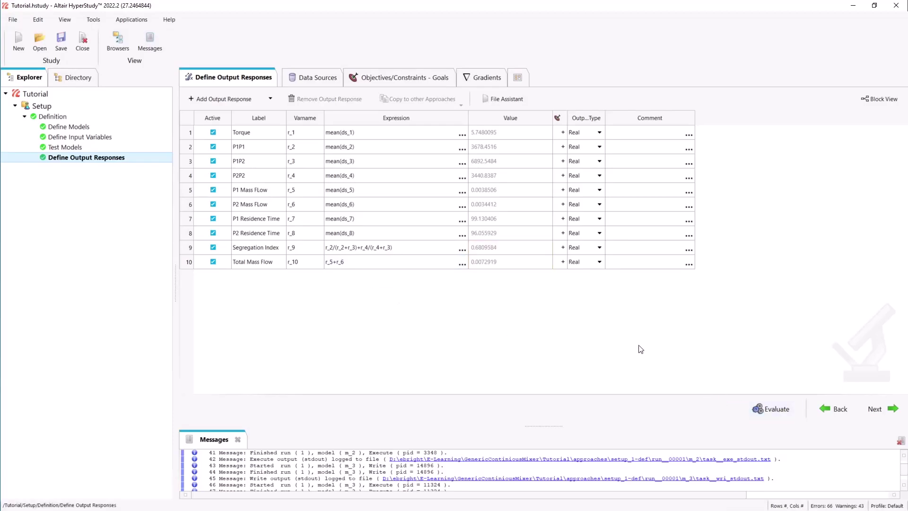